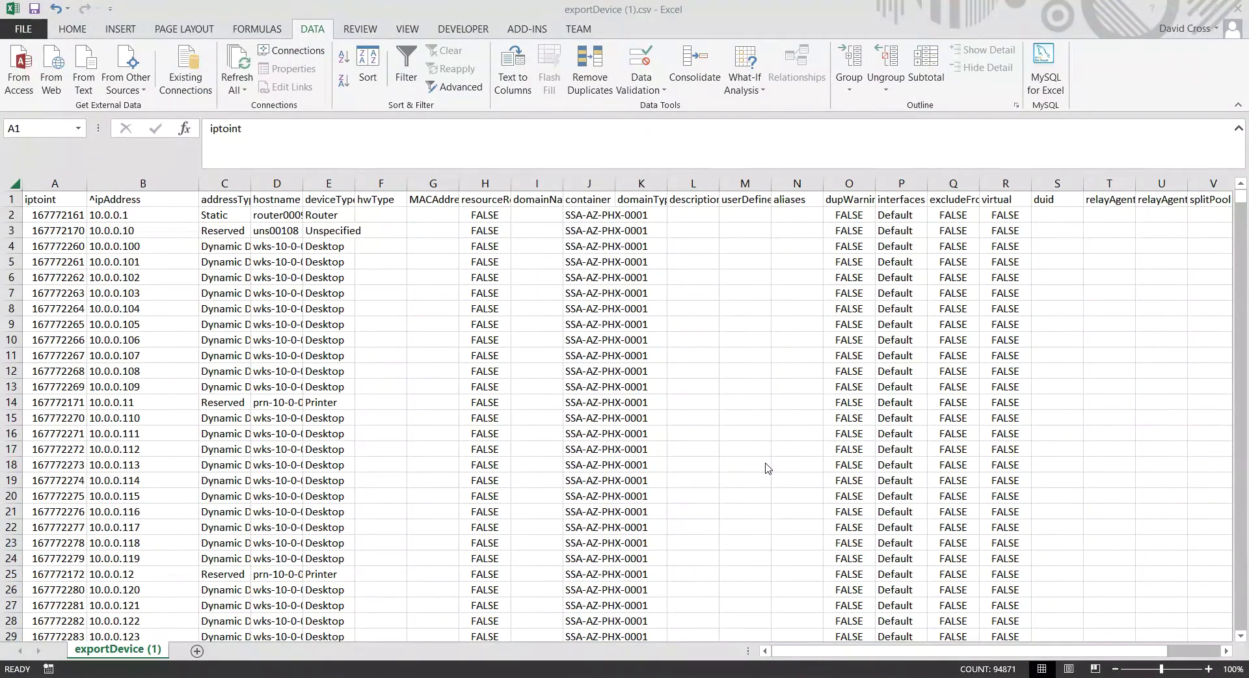
# Step: Examine the order of the IP addresses and the integer values in the iptoint column of the exported device list
pyautogui.hotkey('ctrl', 'a')
pyautogui.click(131, 230)
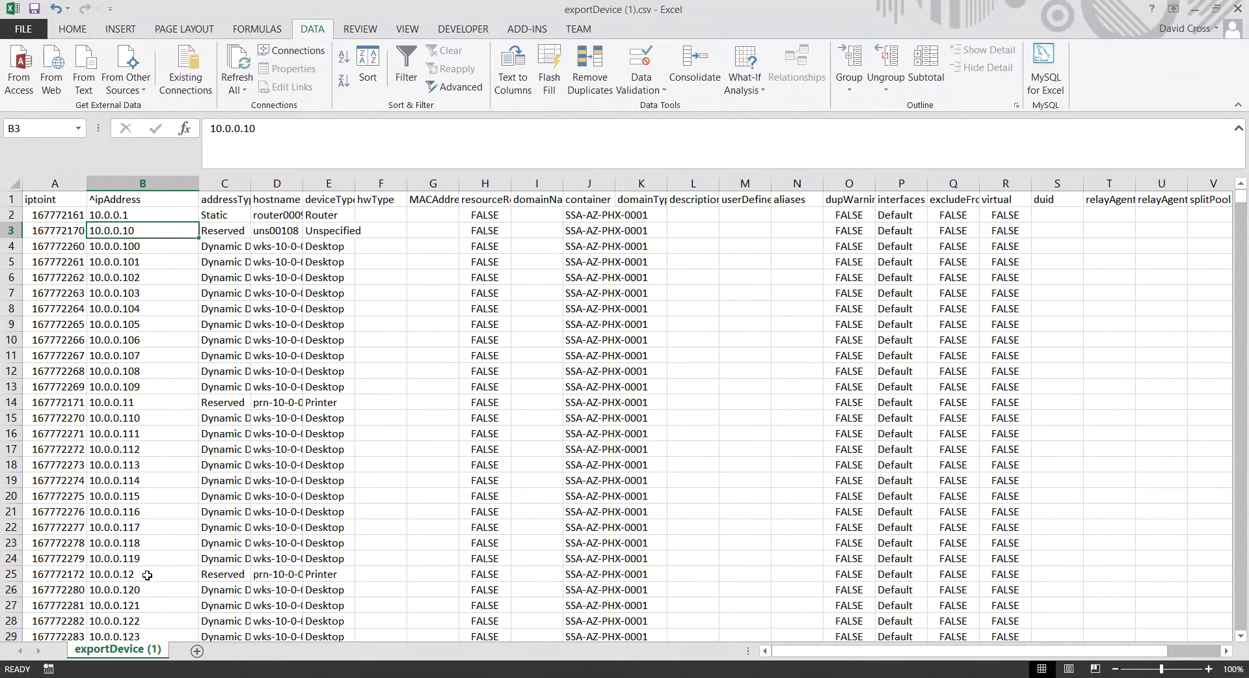
pyautogui.scroll(-1, 147, 575)
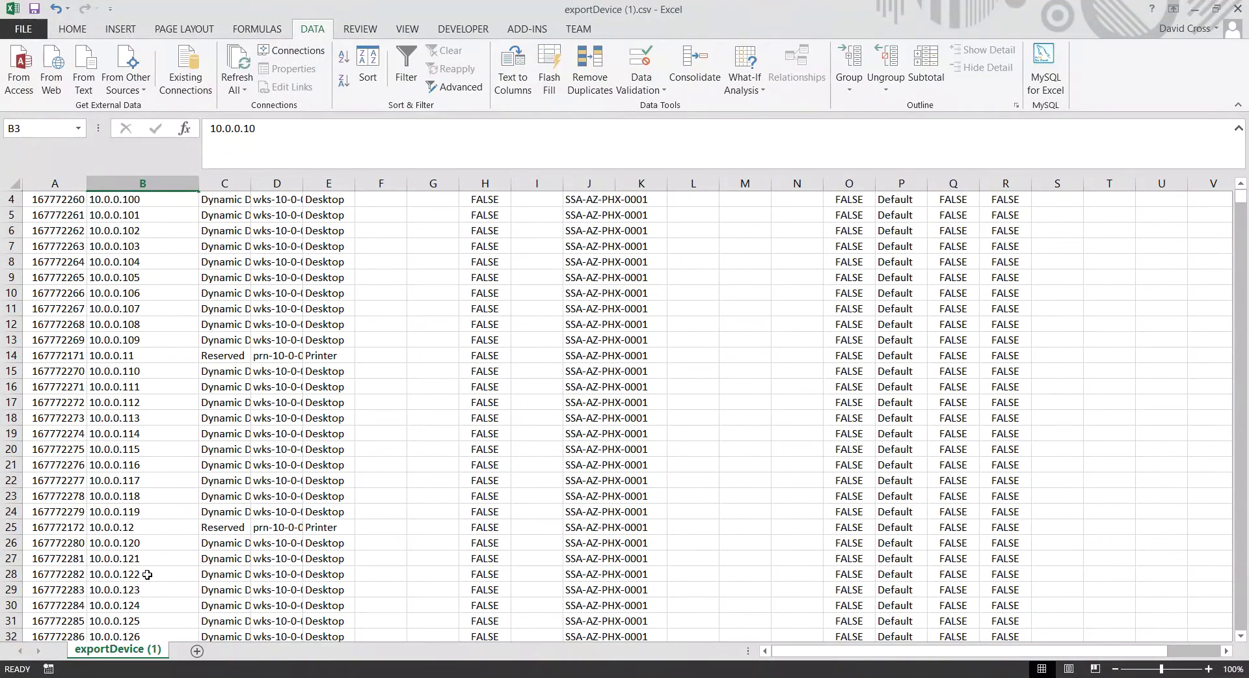
pyautogui.scroll(1, 147, 575)
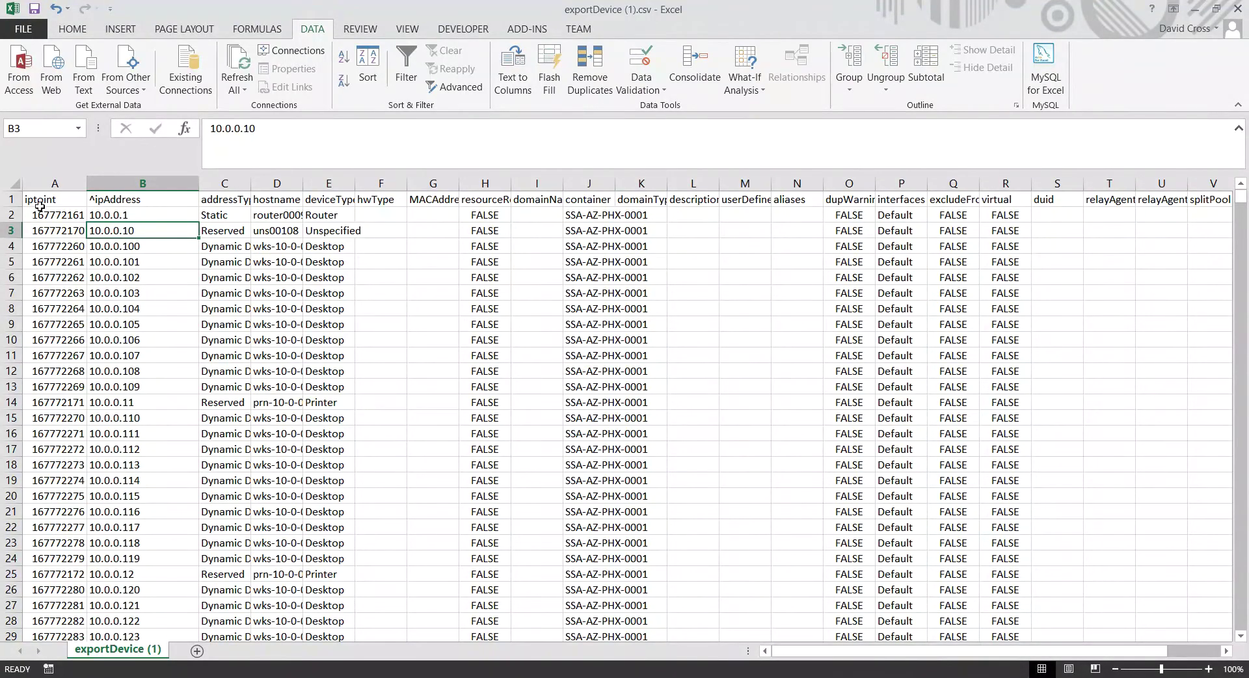
pyautogui.click(55, 183)
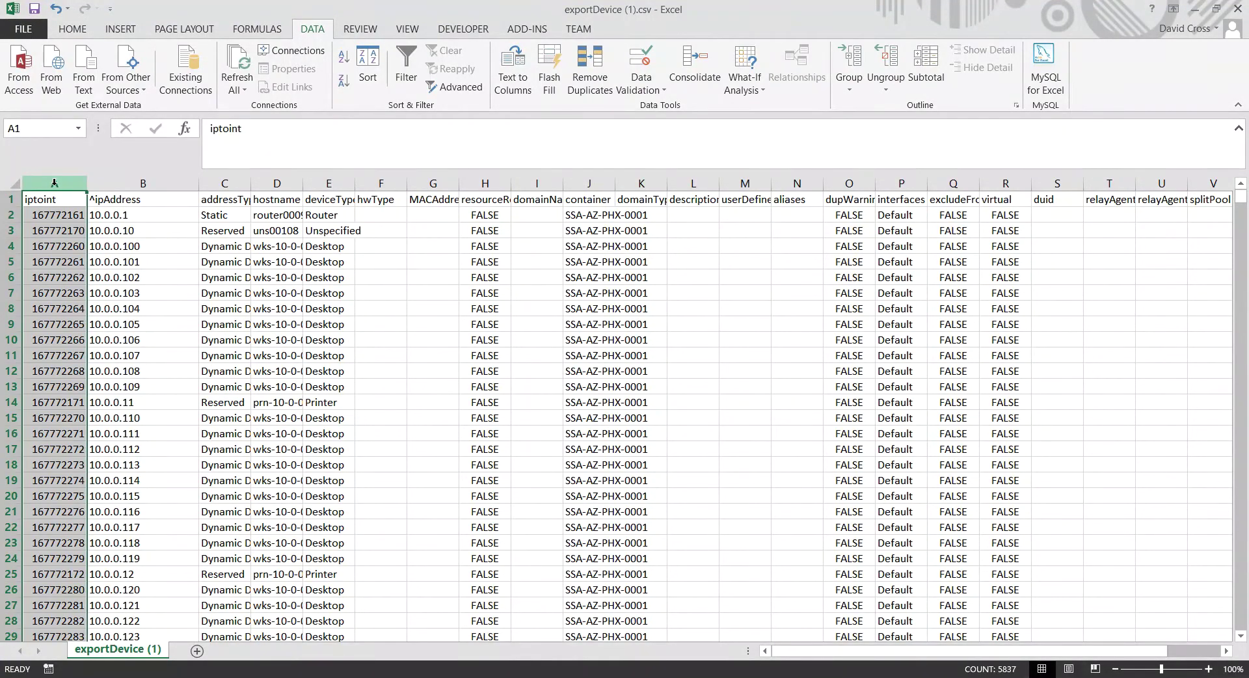
# Step: Delete all the IP conversion code from Module1 in the VBA project of exportDevice (1).csv and return to the worksheet
pyautogui.hotkey('alt', 'F11')
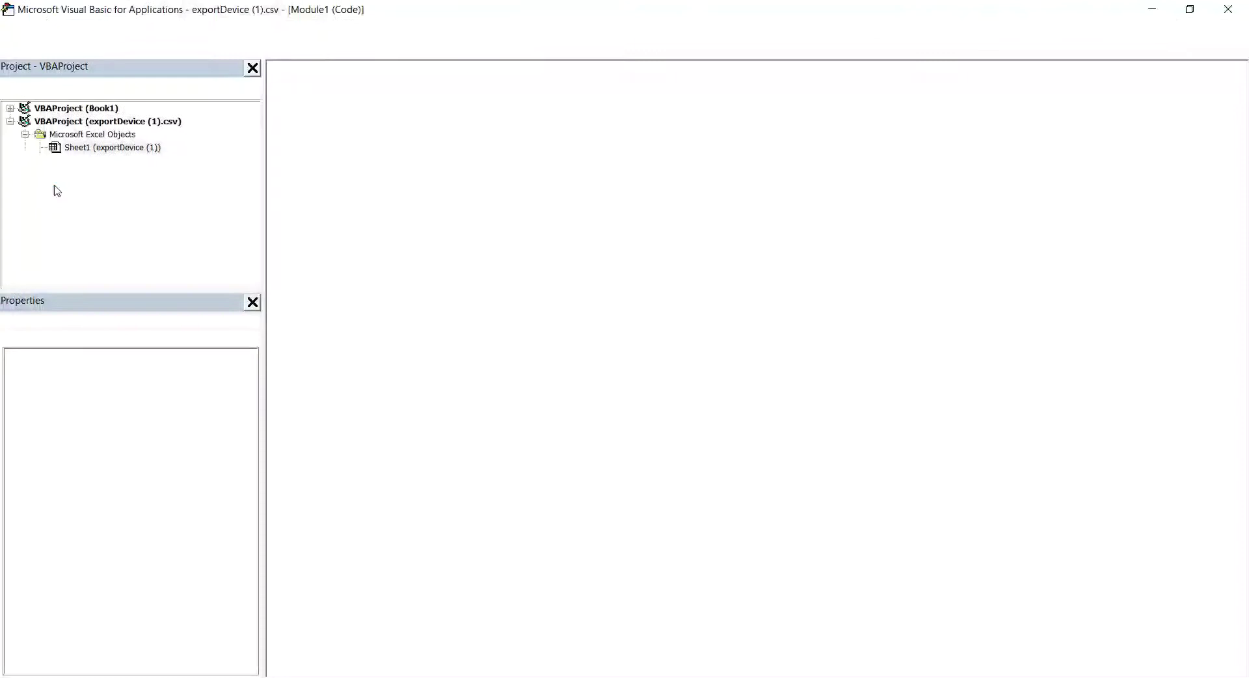
pyautogui.click(594, 212)
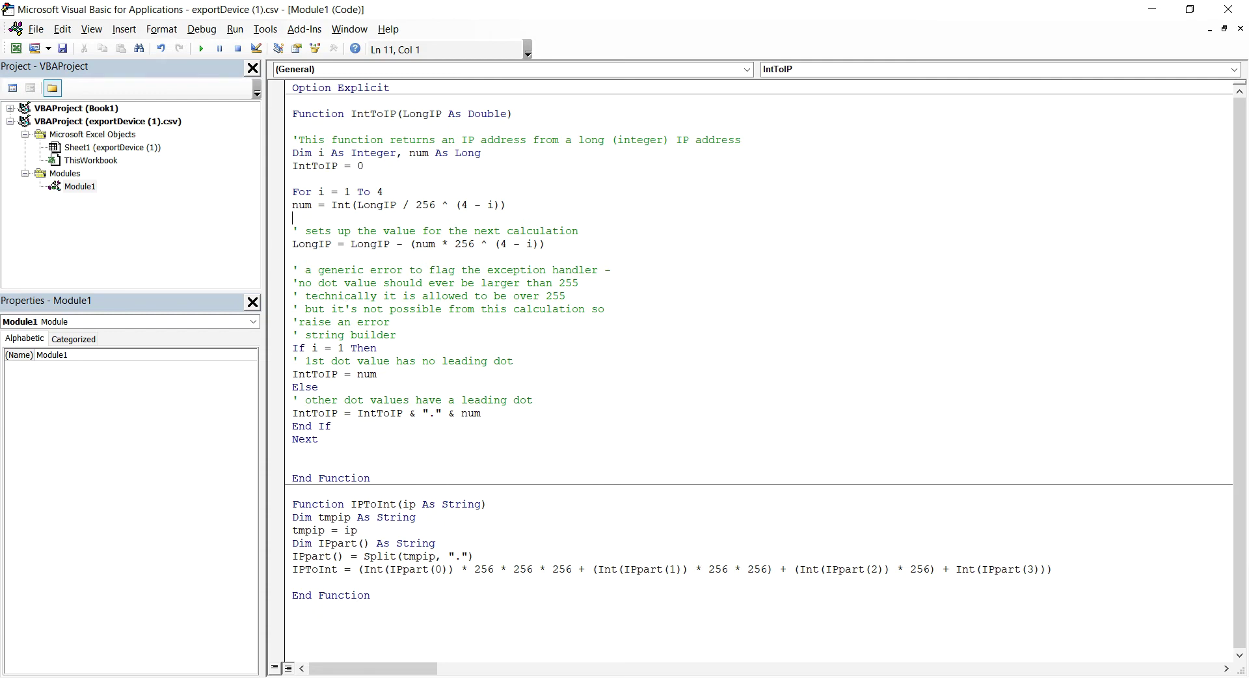
pyautogui.moveTo(301, 648)
pyautogui.hotkey('ctrl', 'a')
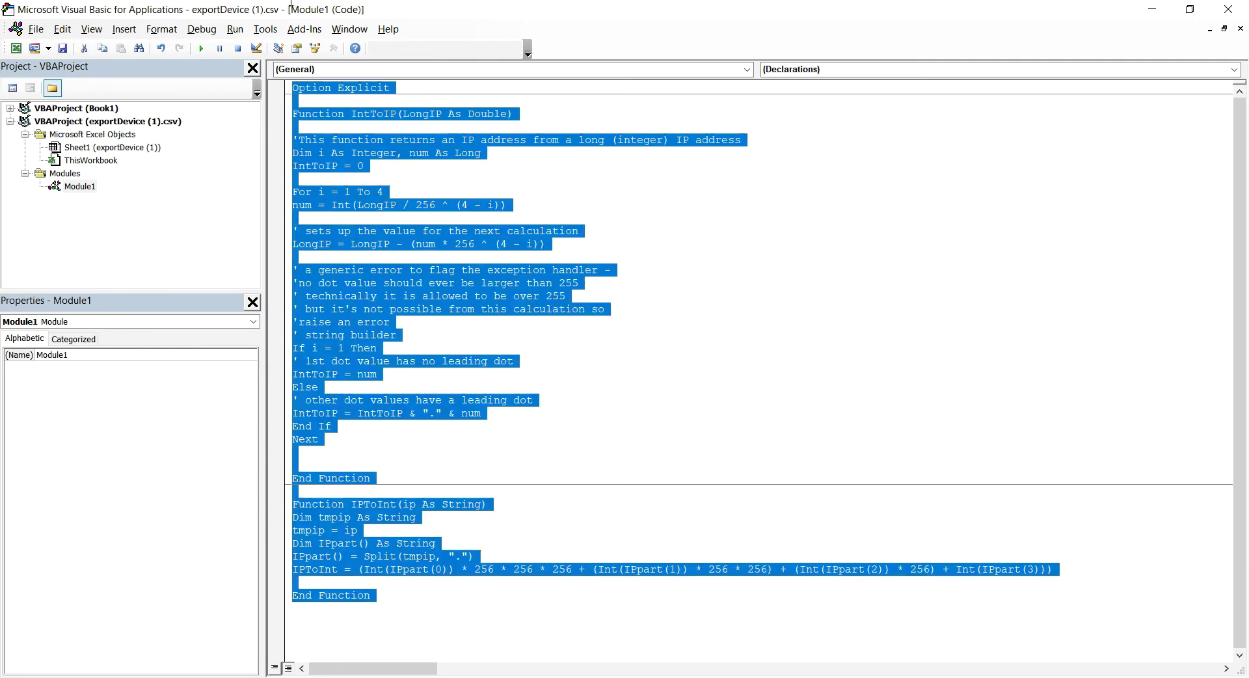
pyautogui.press('Delete')
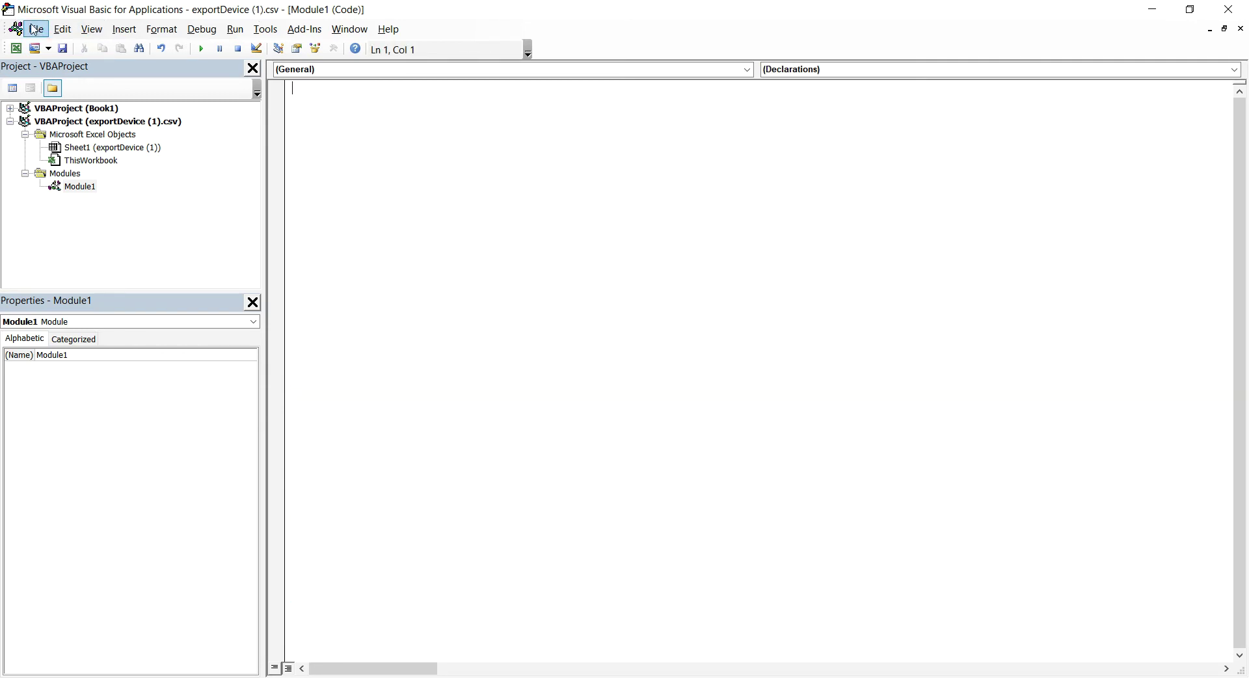
pyautogui.click(36, 29)
pyautogui.click(72, 140)
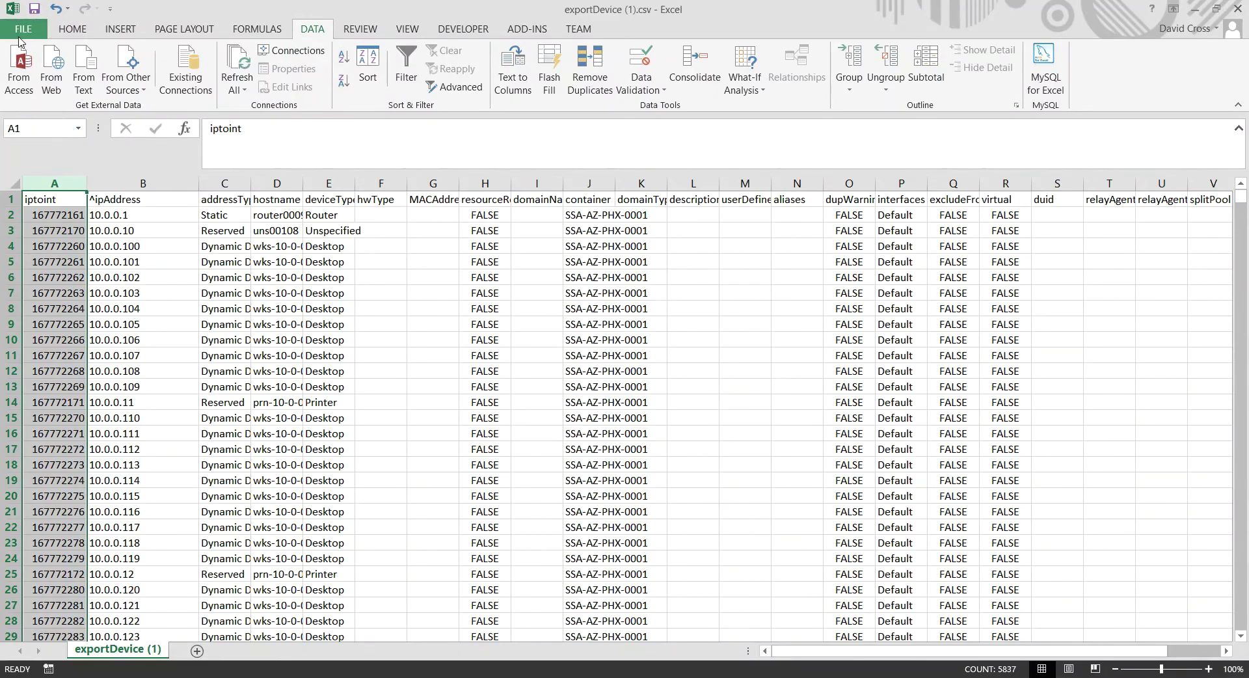
# Step: Close exportDevice (1).csv without saving its changes and close the remaining Book1 workbook
pyautogui.click(25, 32)
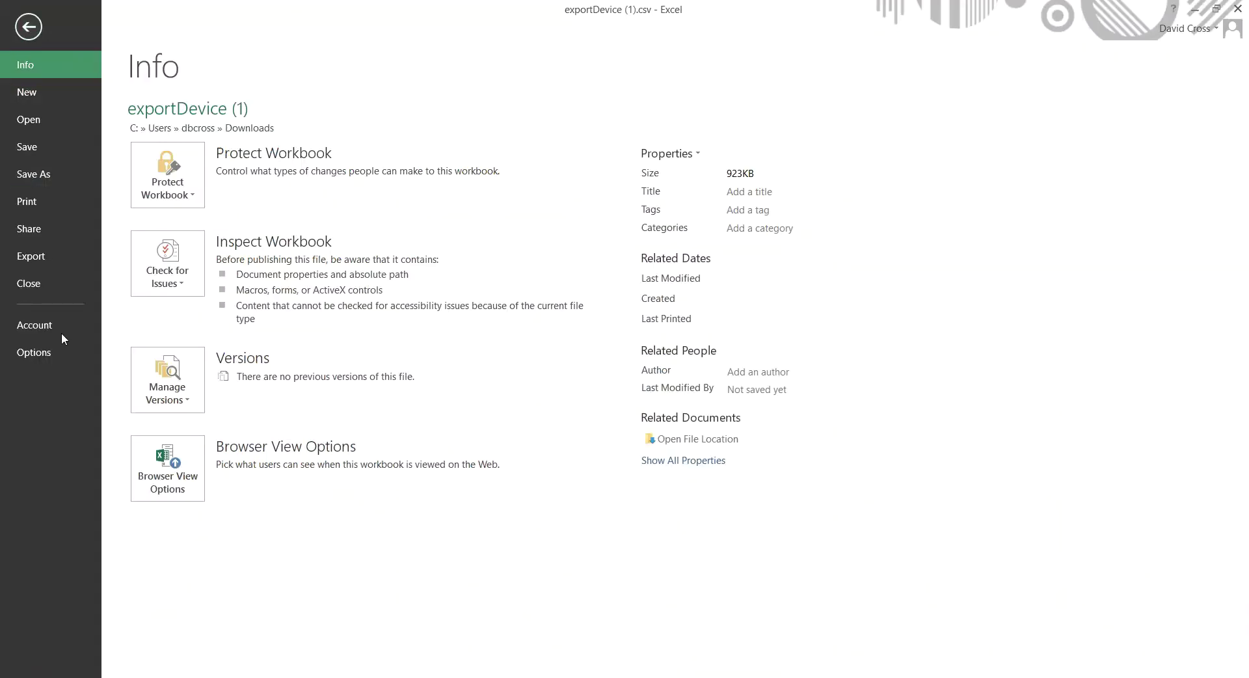
pyautogui.click(49, 286)
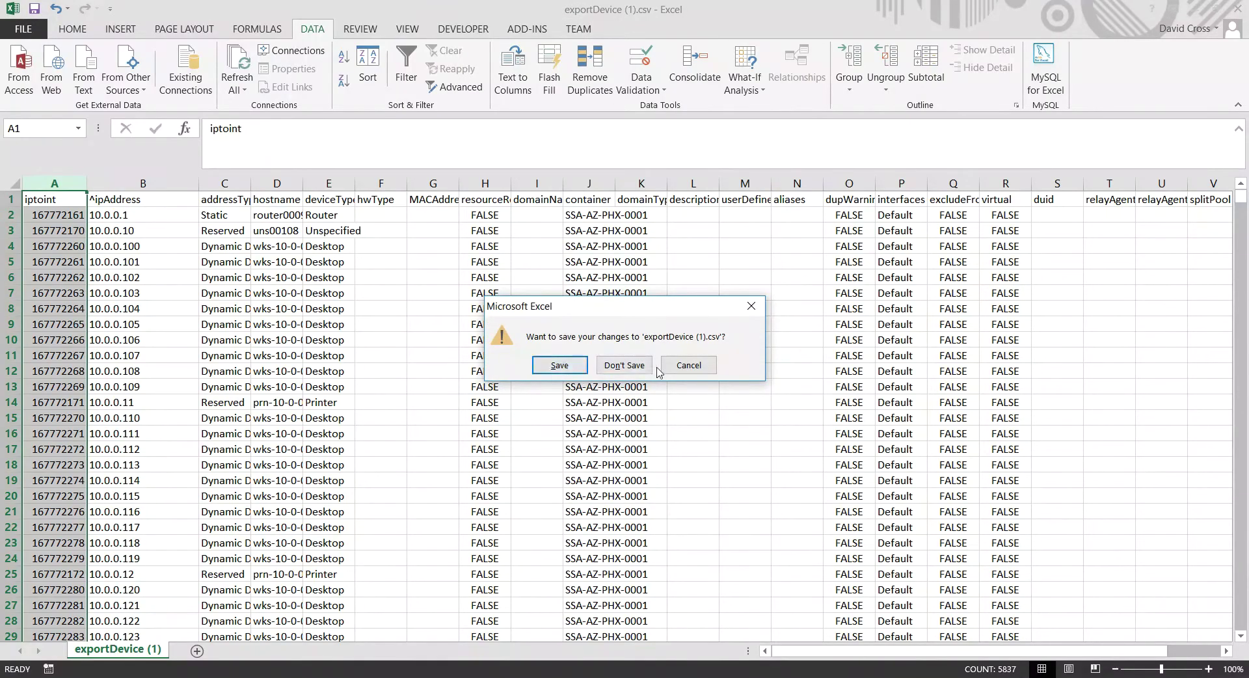
pyautogui.click(624, 365)
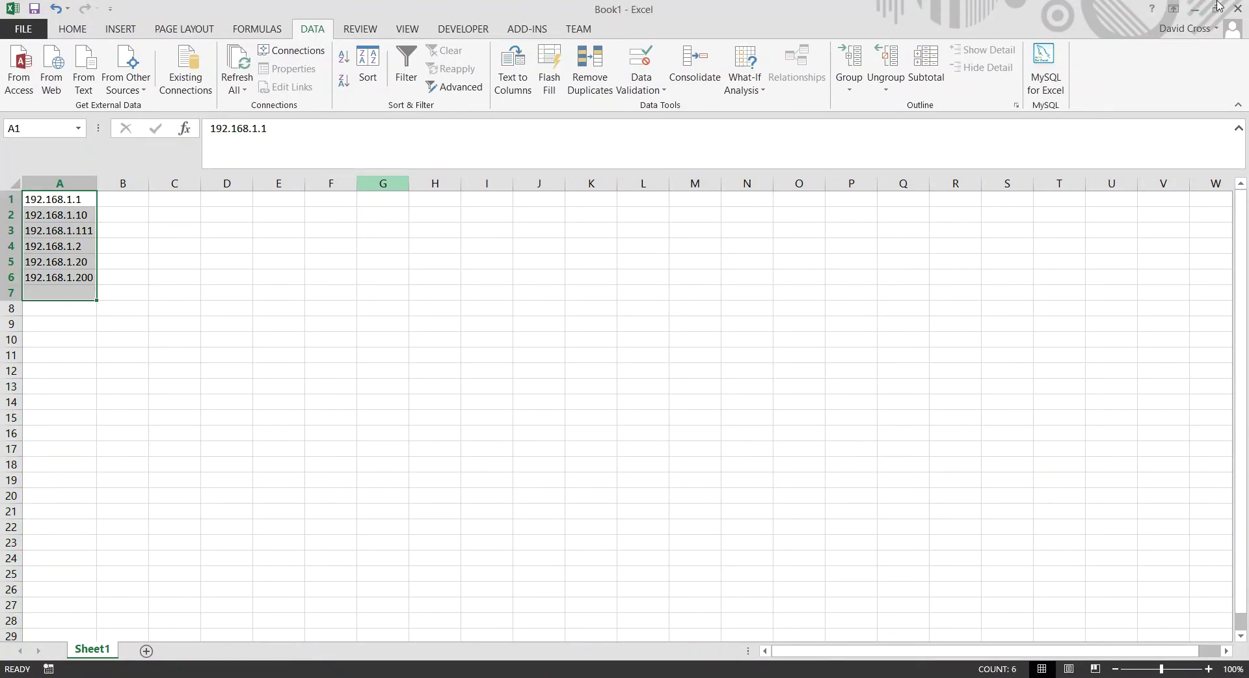
pyautogui.click(1238, 8)
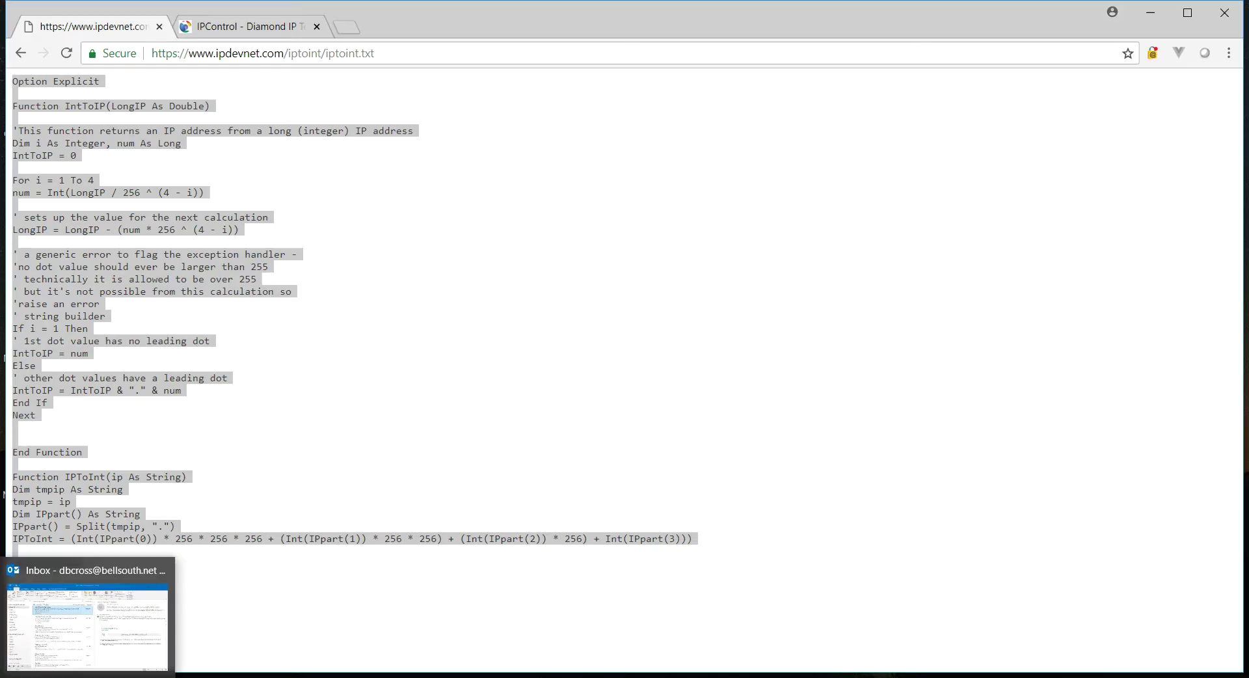
pyautogui.hotkey('ctrl', 'a')
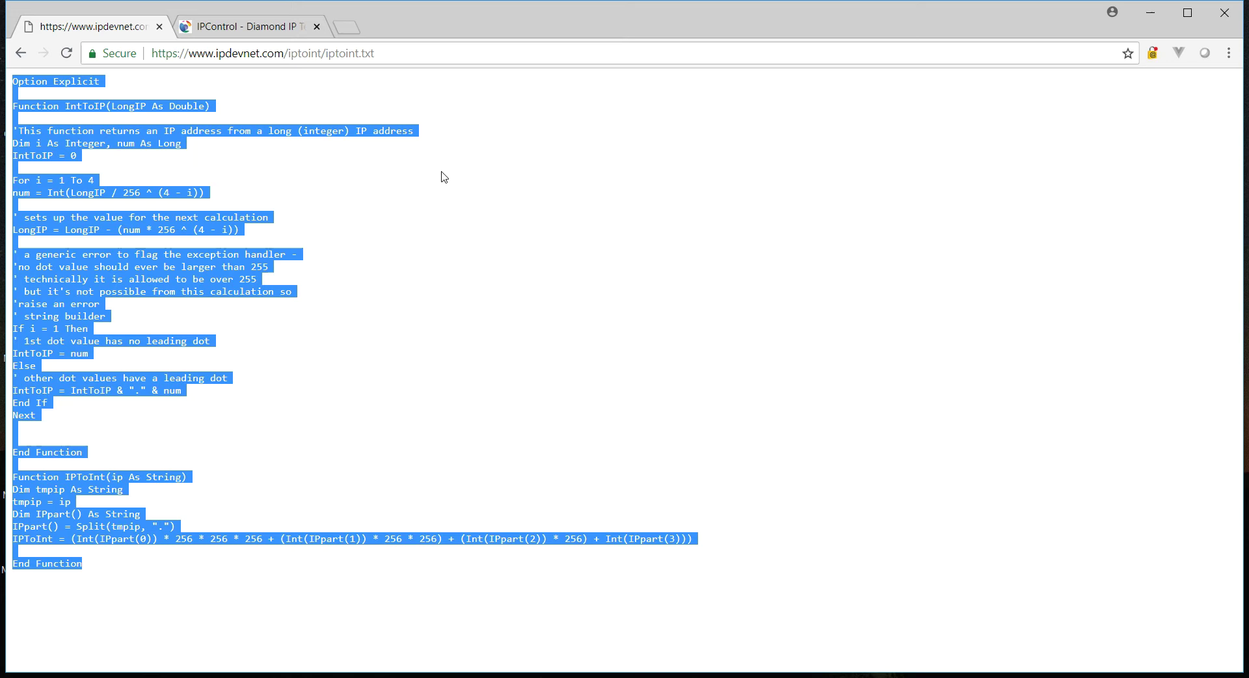
pyautogui.click(457, 56)
pyautogui.click(456, 56)
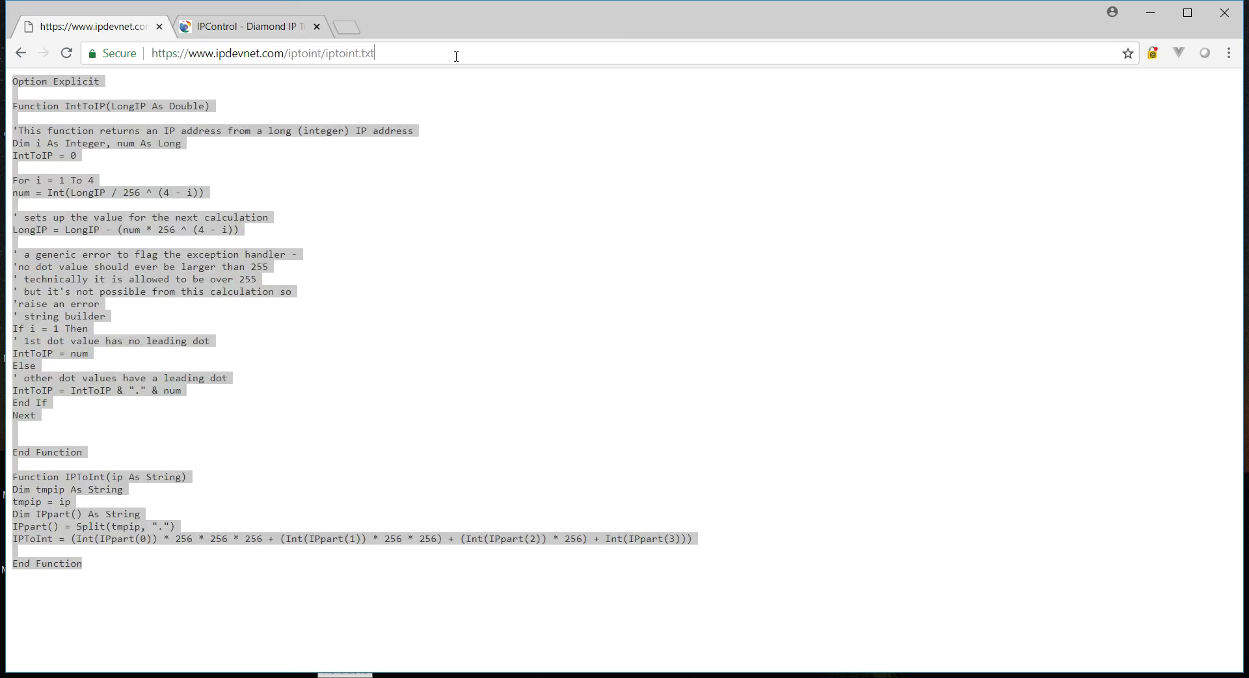
pyautogui.click(186, 209)
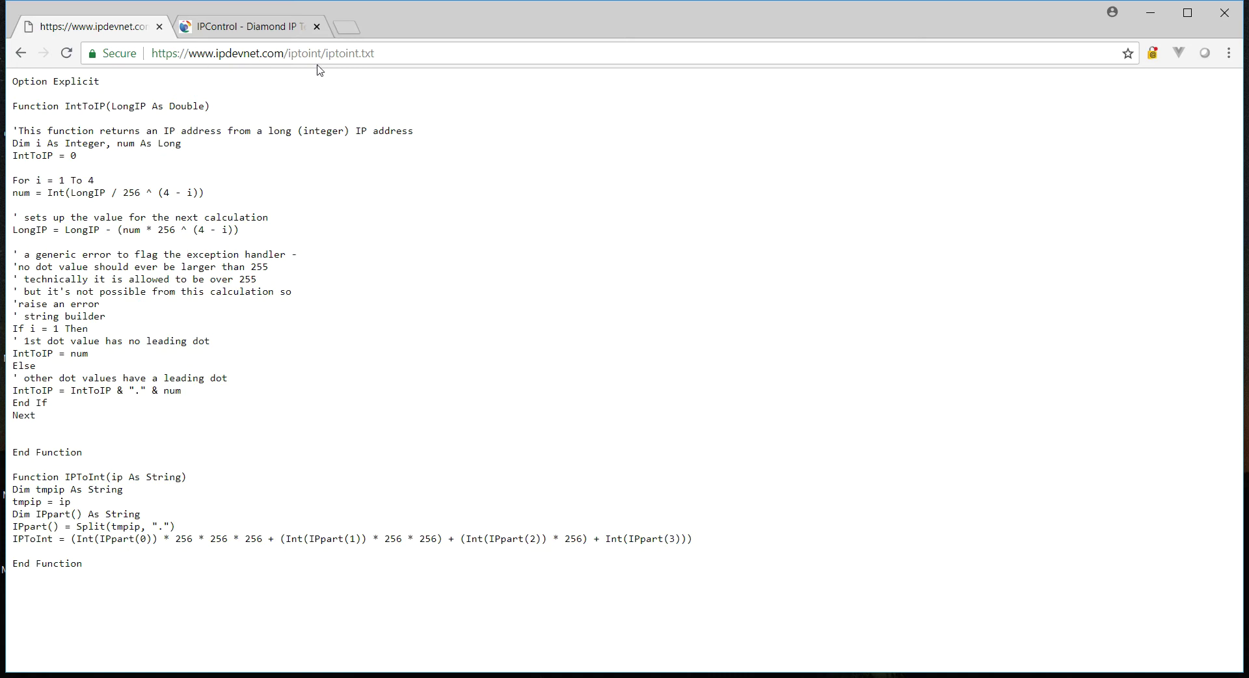
pyautogui.click(401, 53)
pyautogui.click(352, 301)
pyautogui.moveTo(91, 565); pyautogui.dragTo(10, 81)
pyautogui.rightClick(23, 82)
pyautogui.click(55, 94)
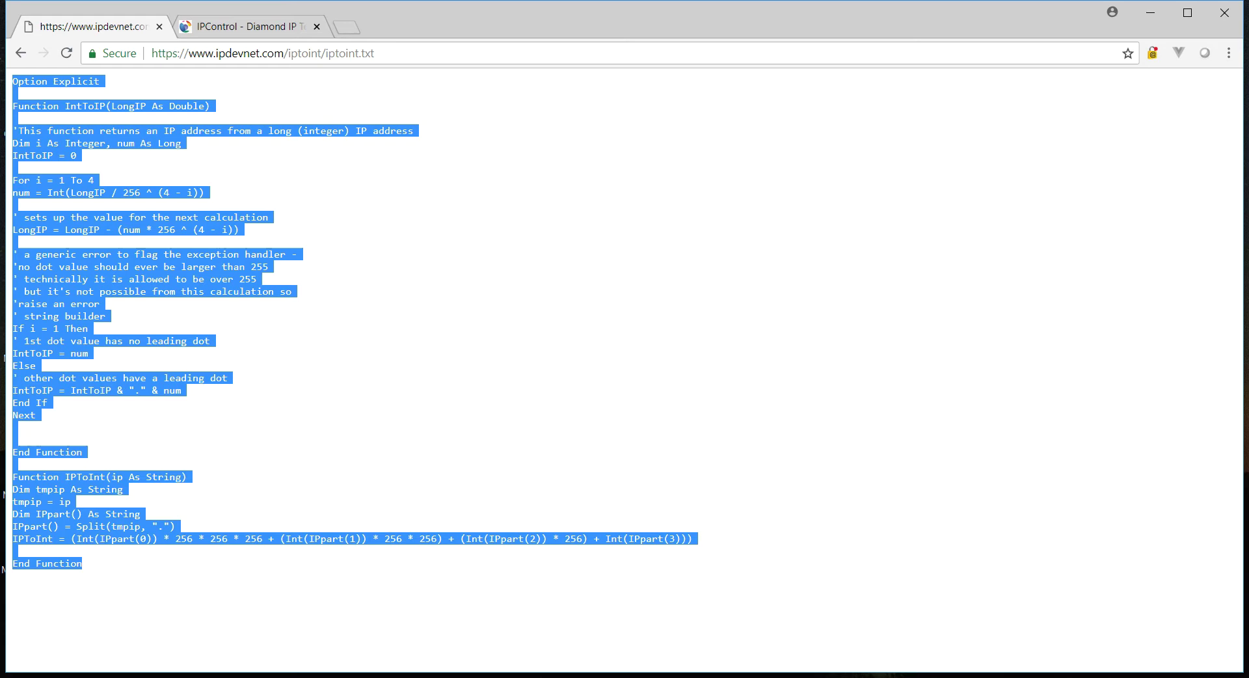
# Step: Start Excel with a blank workbook and open its Visual Basic editor
pyautogui.click(284, 674)
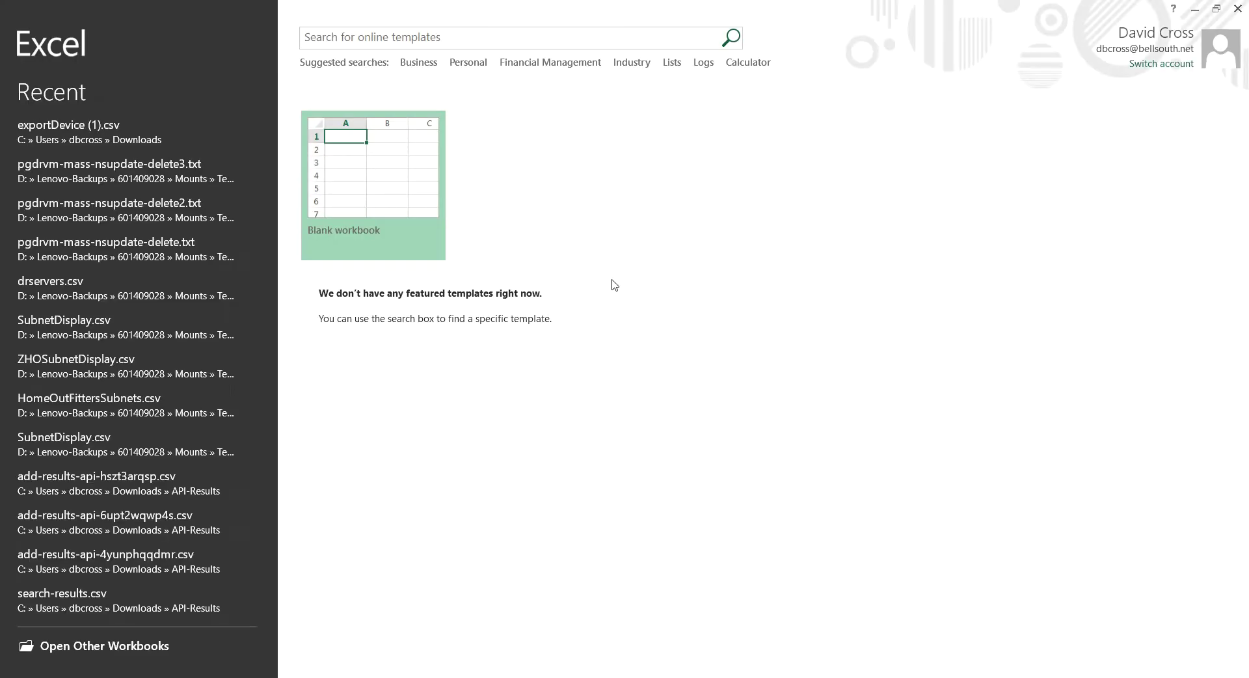
pyautogui.click(372, 190)
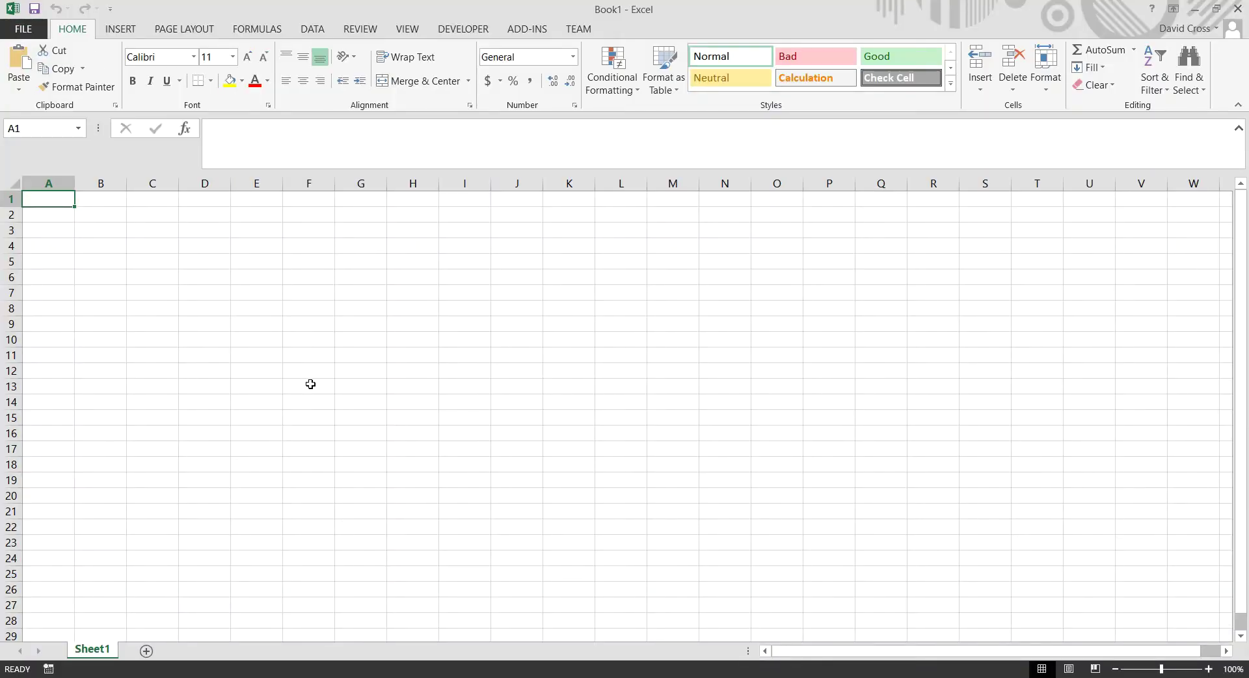
pyautogui.hotkey('alt', 'F11')
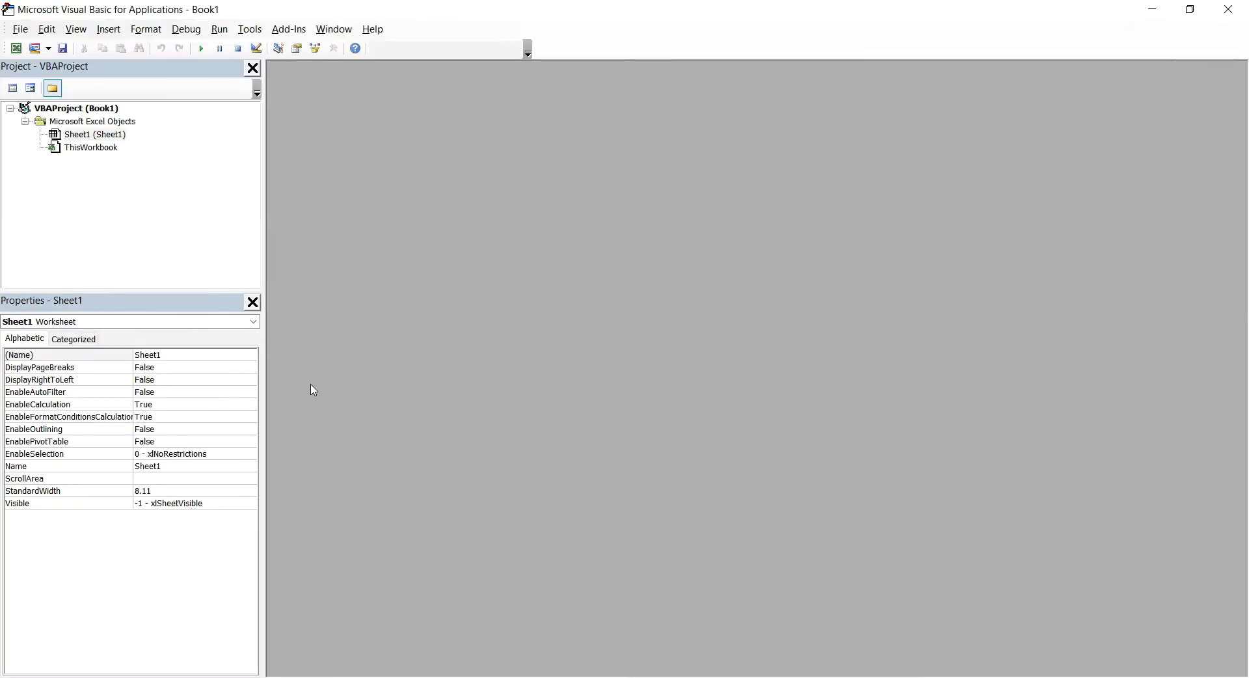
# Step: Insert a new module into the Book1 VBA project, paste the copied function code into it, and return to the worksheet
pyautogui.click(104, 110)
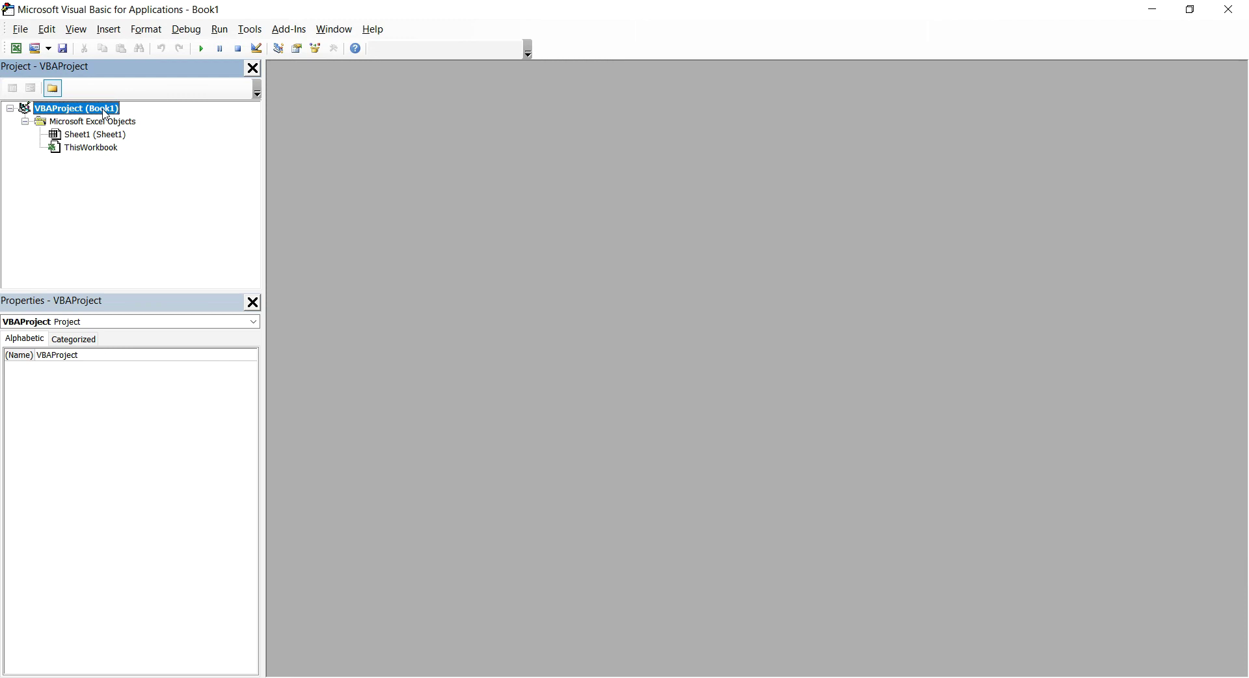
pyautogui.rightClick(106, 113)
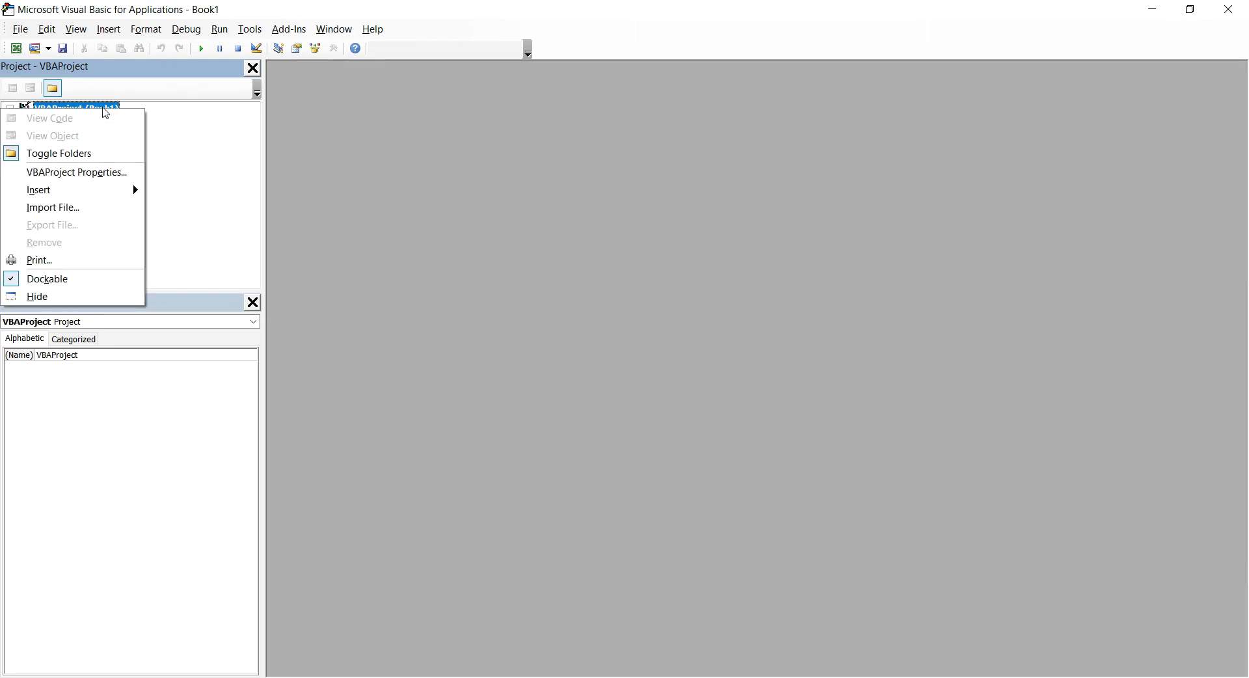
pyautogui.moveTo(114, 189)
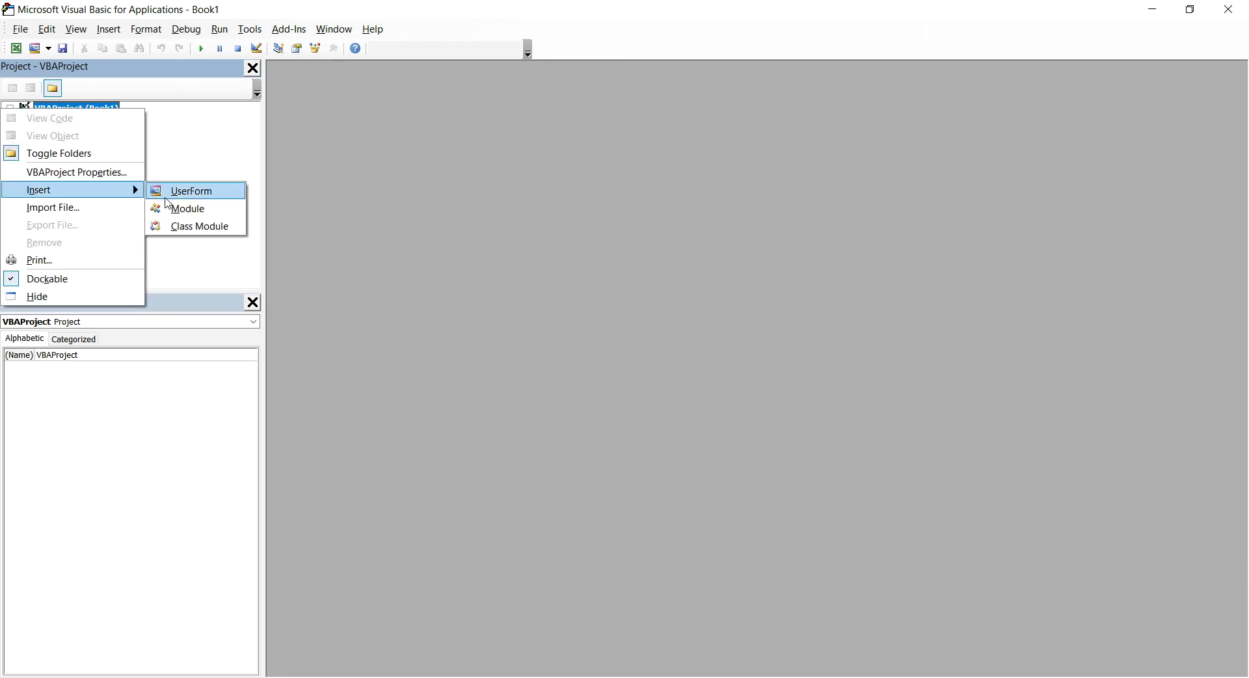
pyautogui.click(182, 209)
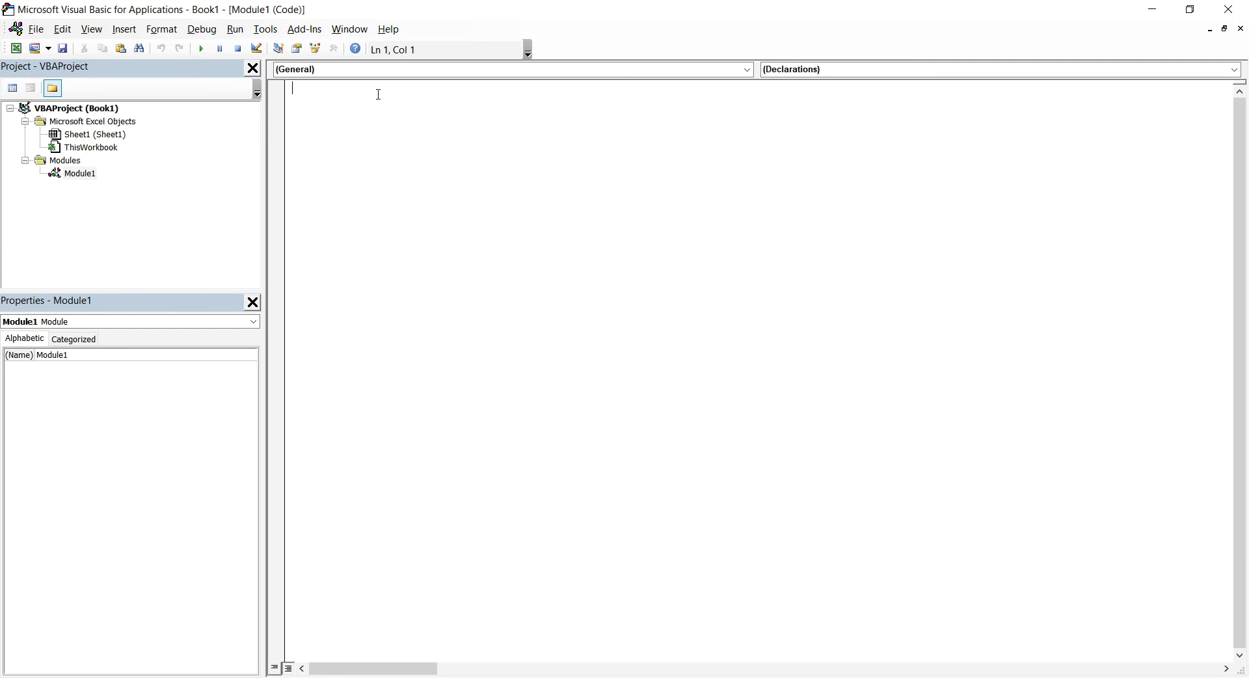
pyautogui.hotkey('ctrl', 'v')
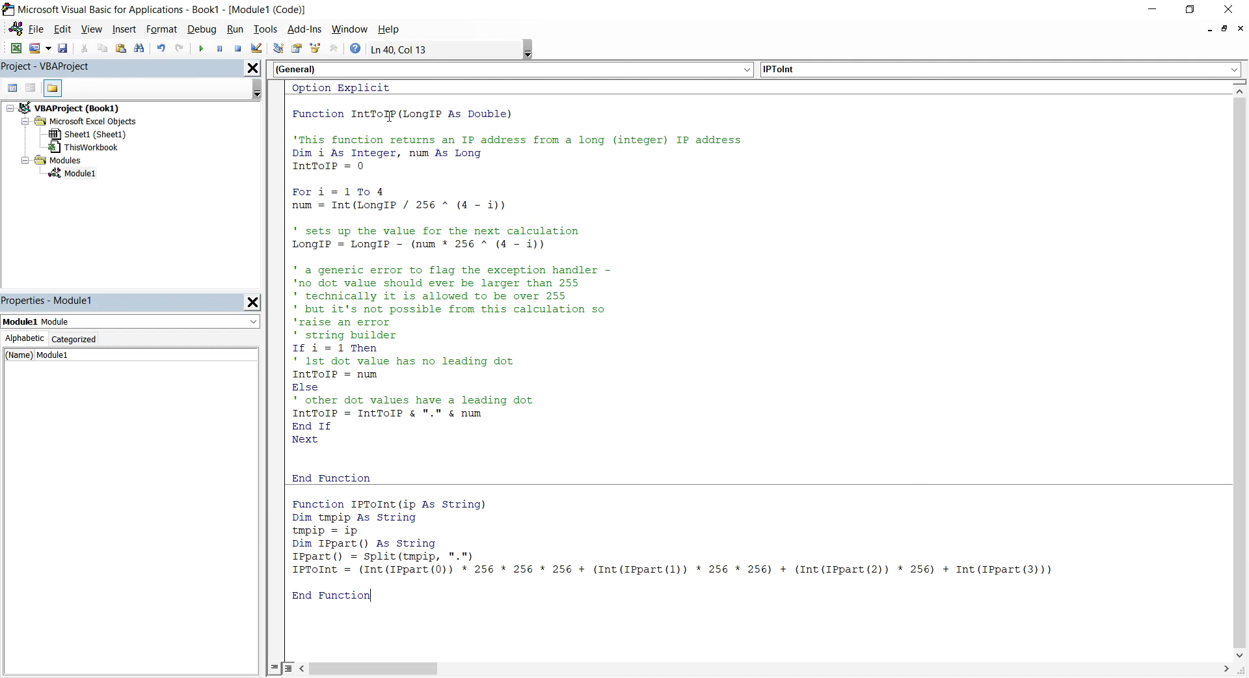
pyautogui.click(36, 29)
pyautogui.click(60, 143)
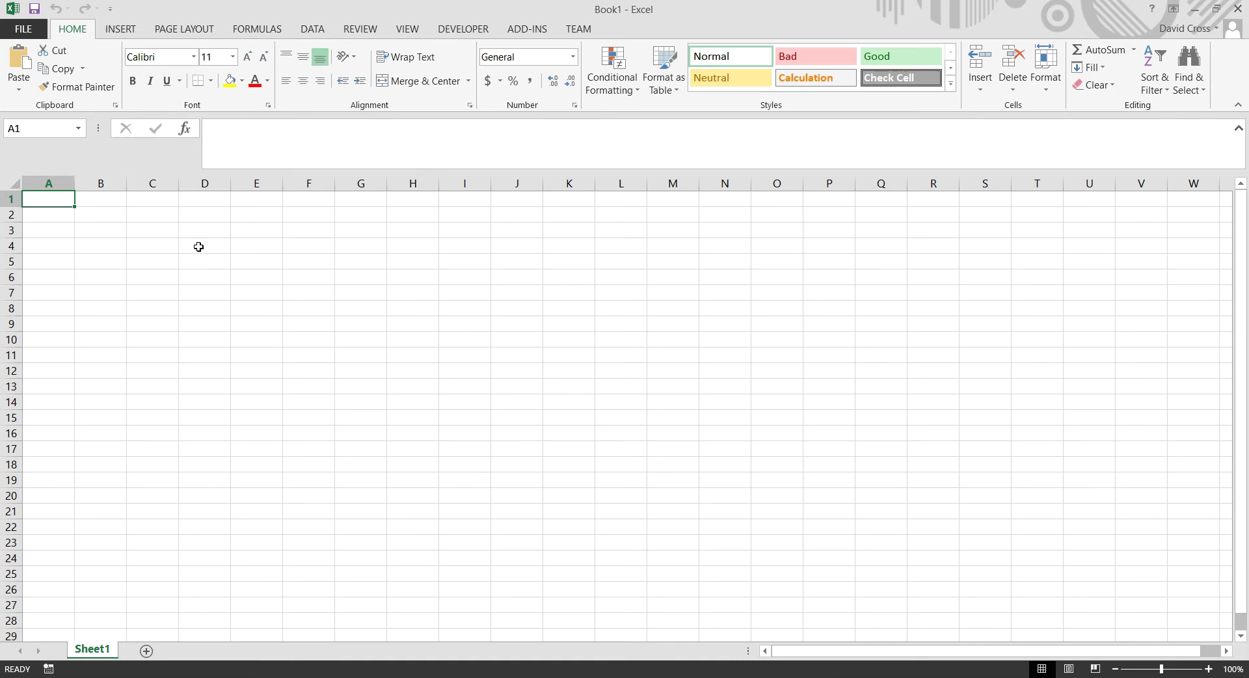
# Step: Begin saving a copy of the workbook on the computer with the file type Excel 97-2003 Add-In (*.xla)
pyautogui.click(38, 30)
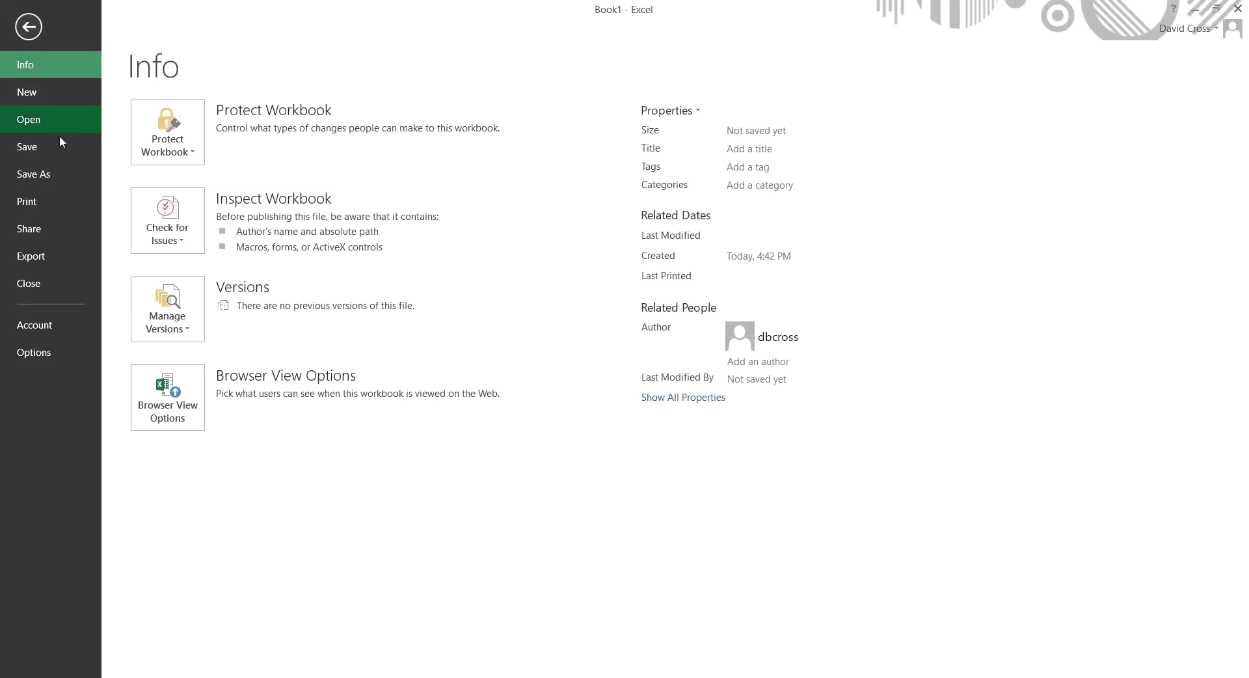
pyautogui.click(72, 174)
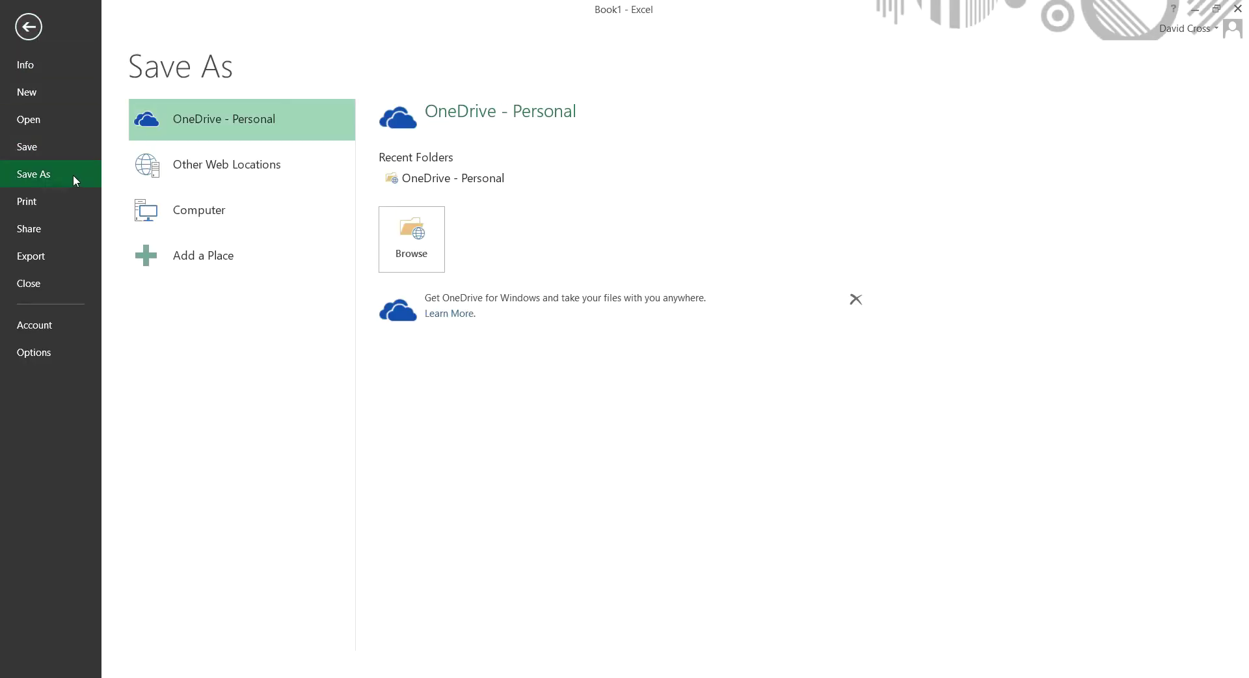
pyautogui.click(201, 218)
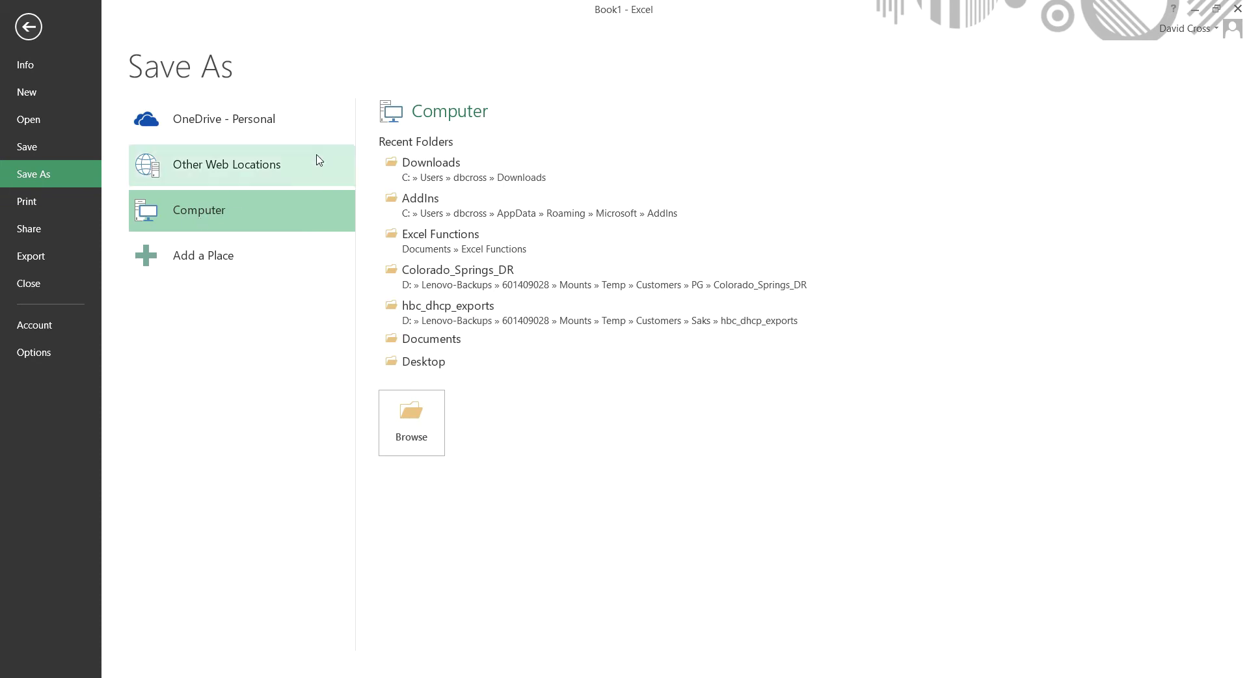
pyautogui.click(448, 180)
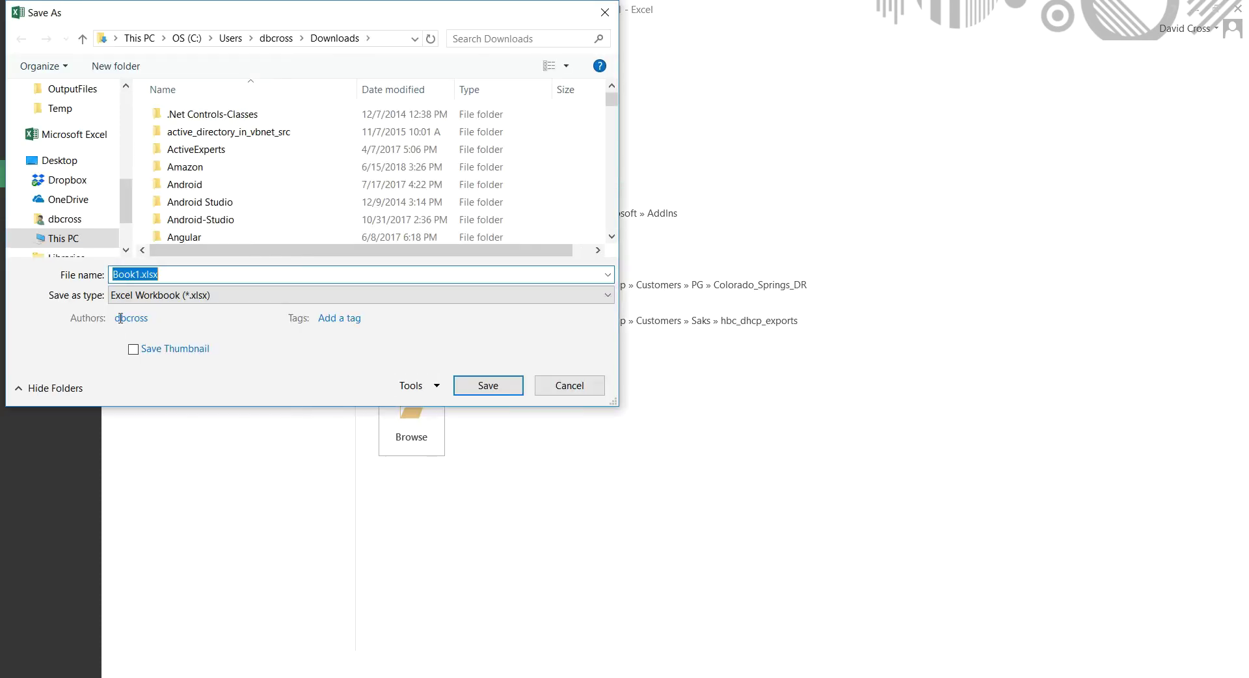
pyautogui.click(176, 295)
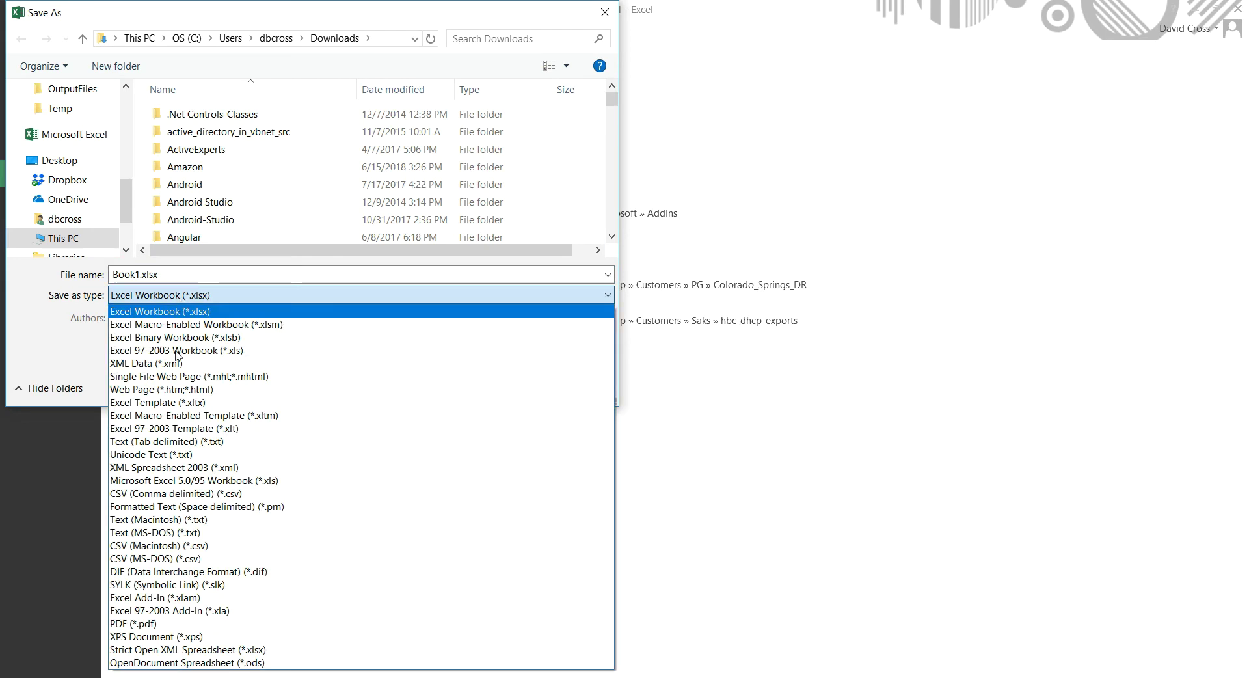
pyautogui.click(242, 611)
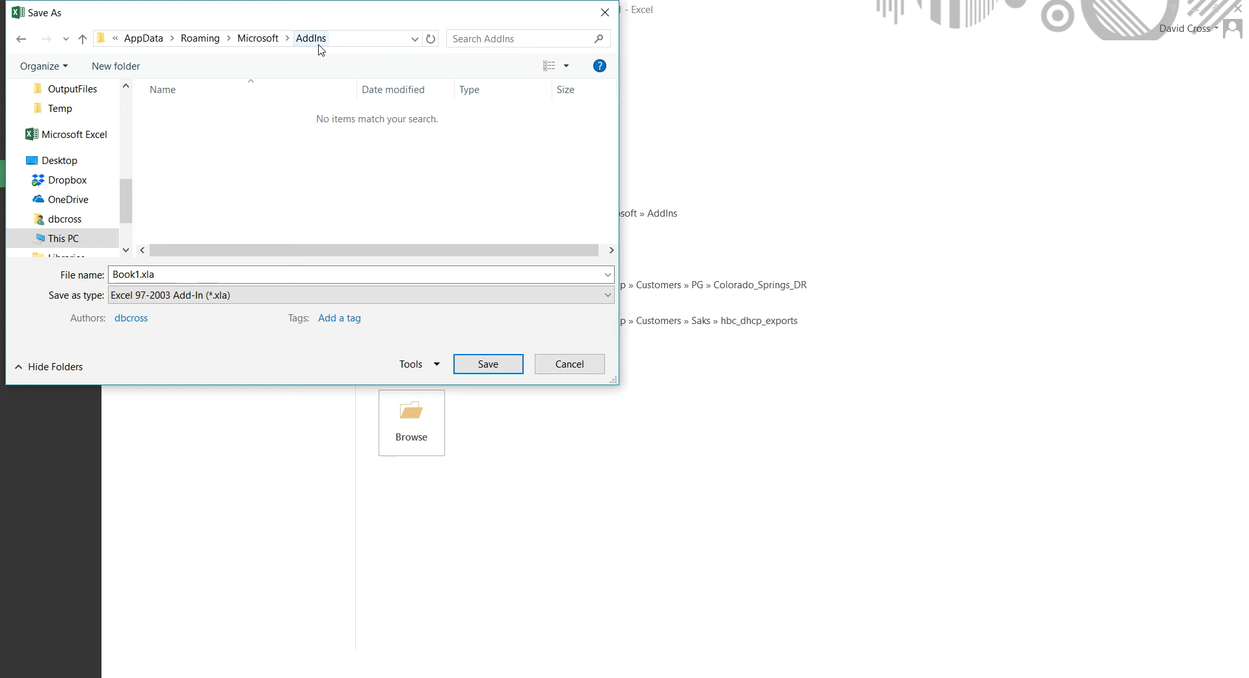
# Step: Save the add-in under the name iptoint in the AddIns folder and close Excel without saving Book1
pyautogui.click(159, 273)
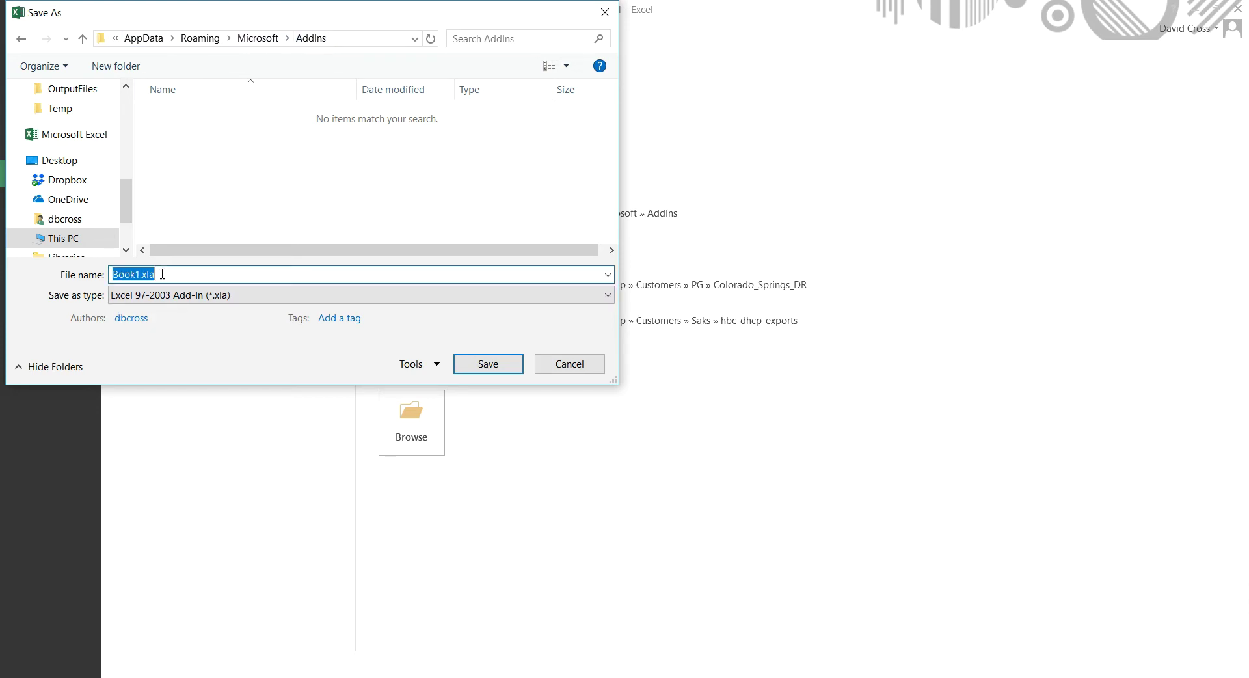
pyautogui.write('iptoint')
pyautogui.click(466, 365)
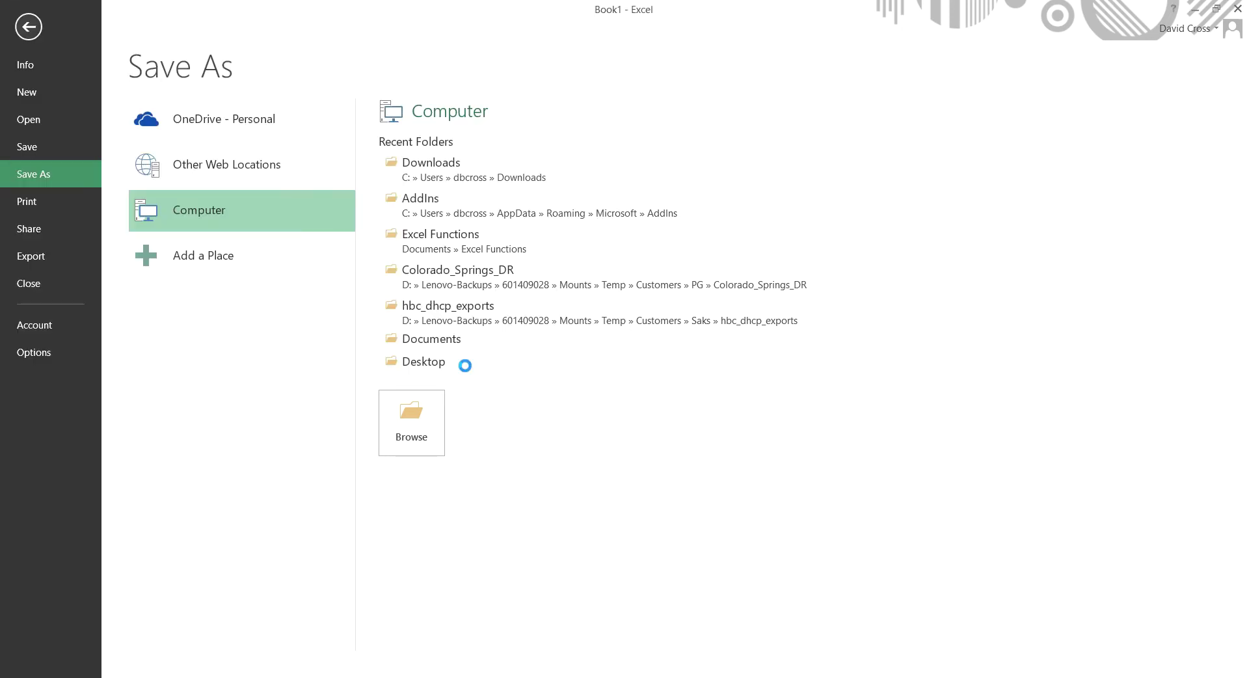
pyautogui.click(1238, 8)
pyautogui.click(619, 367)
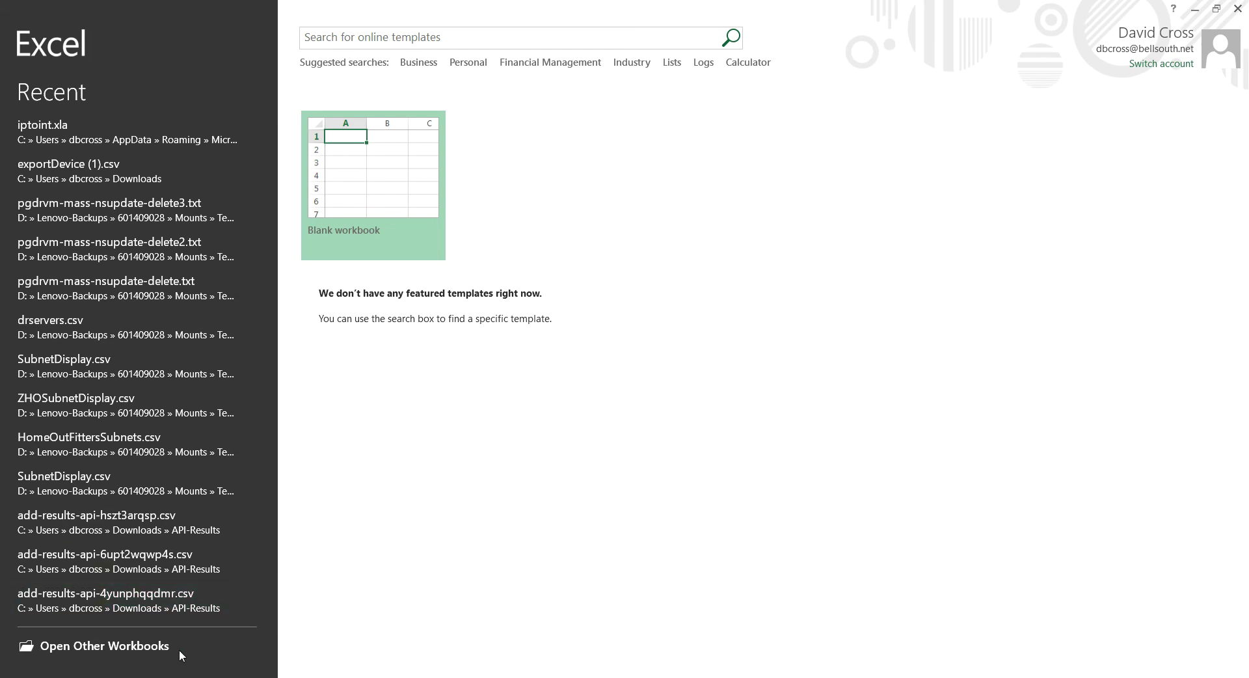
# Step: Open the Excel options and bring up the manager for Excel Add-ins
pyautogui.click(52, 650)
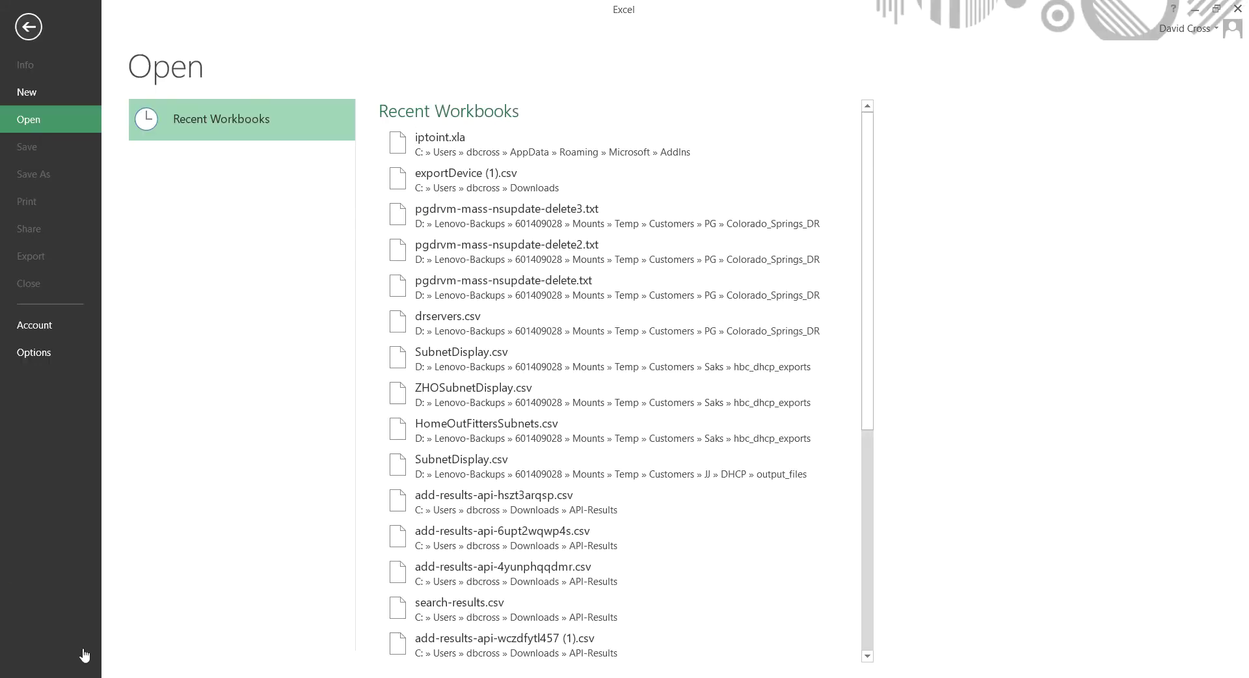
pyautogui.click(31, 358)
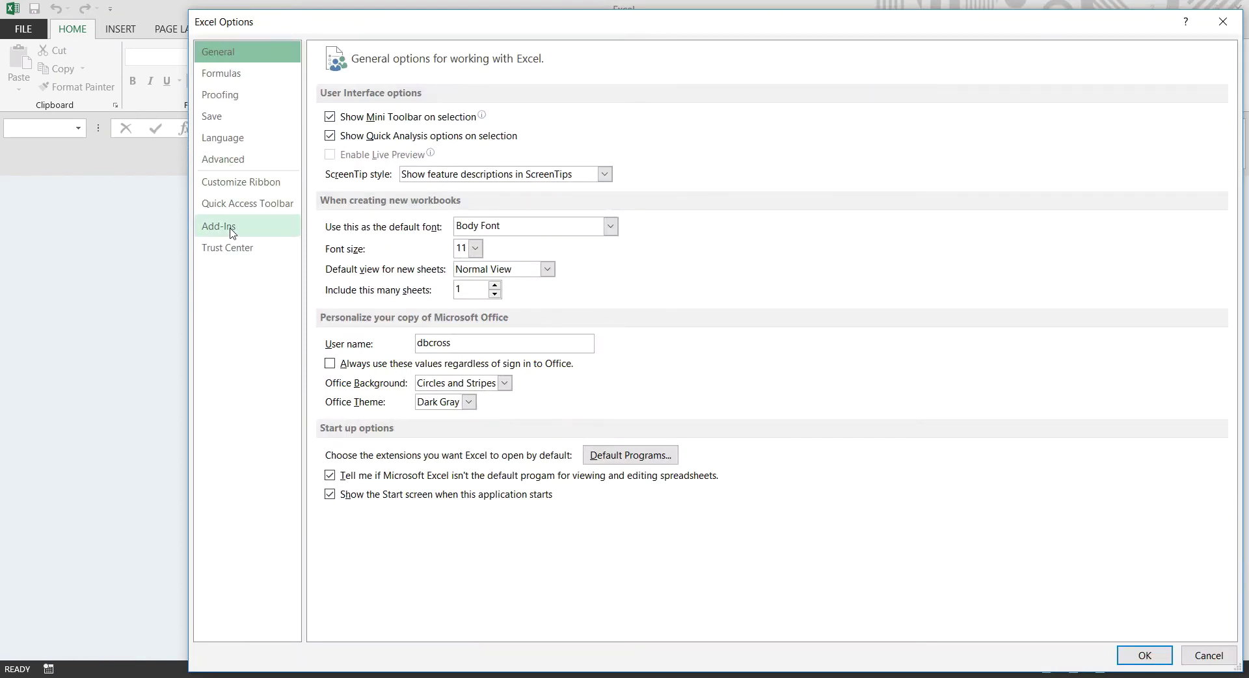
pyautogui.click(231, 227)
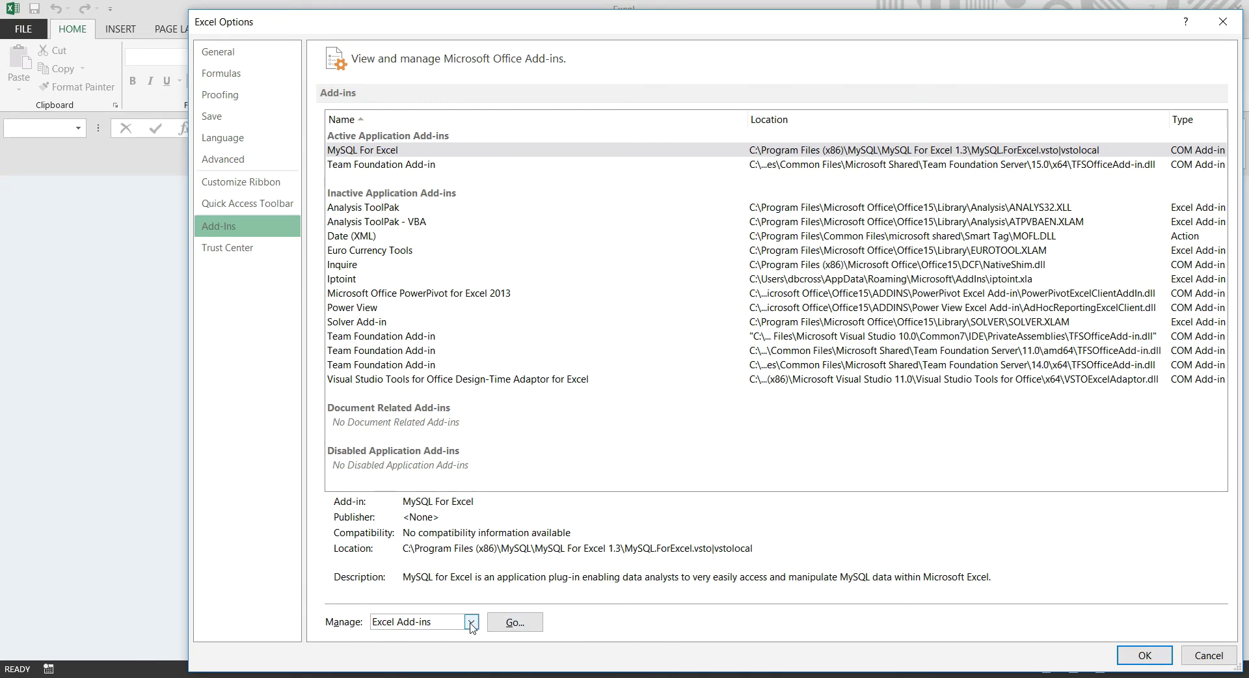
pyautogui.click(514, 622)
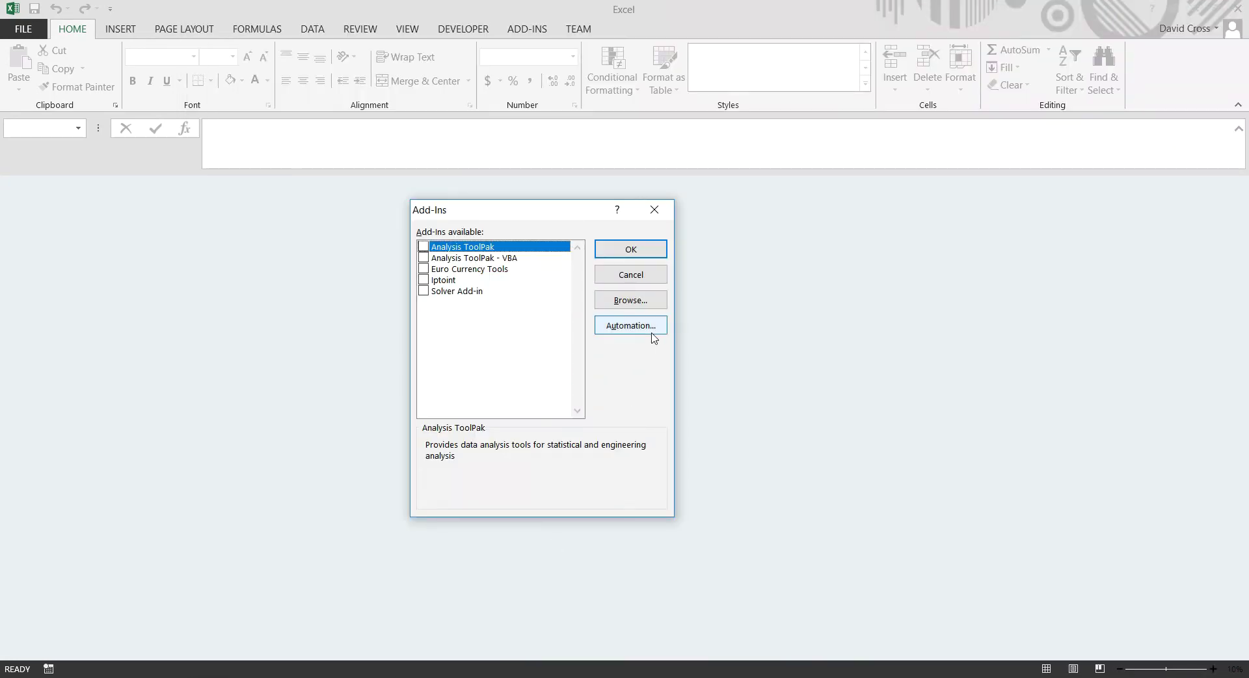
# Step: Load iptoint.xla from the AddIns folder and enable the Iptoint add-in
pyautogui.click(642, 303)
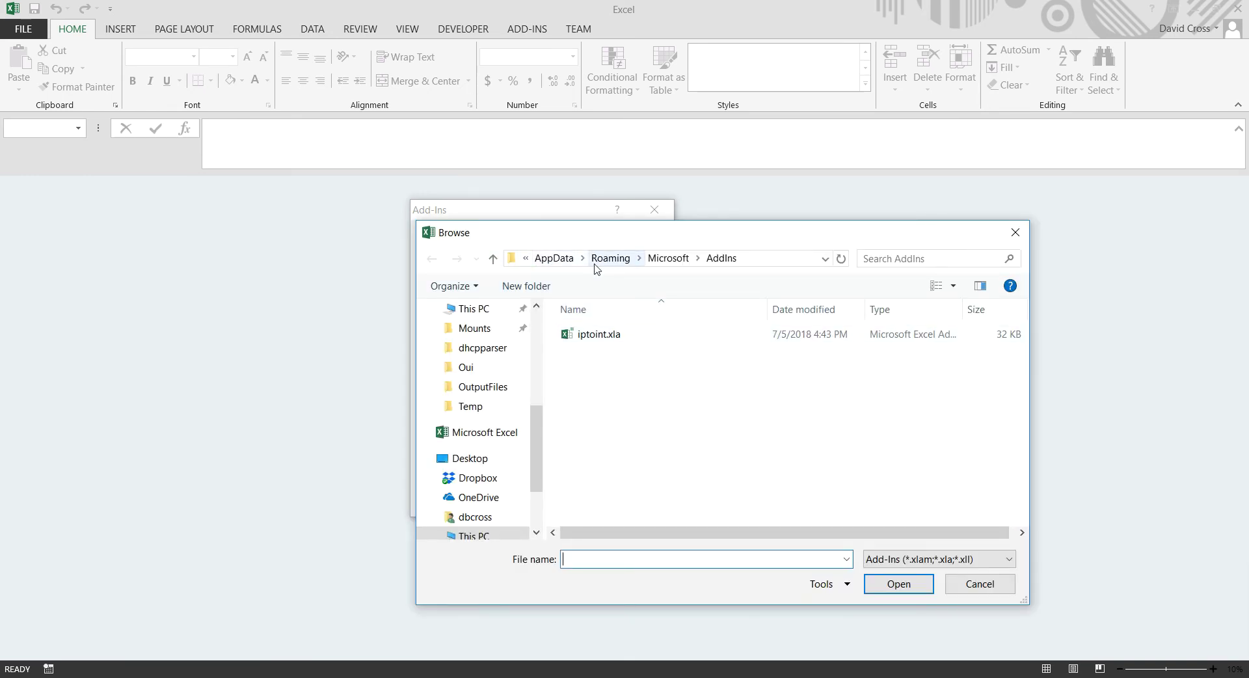
pyautogui.click(612, 335)
pyautogui.click(918, 590)
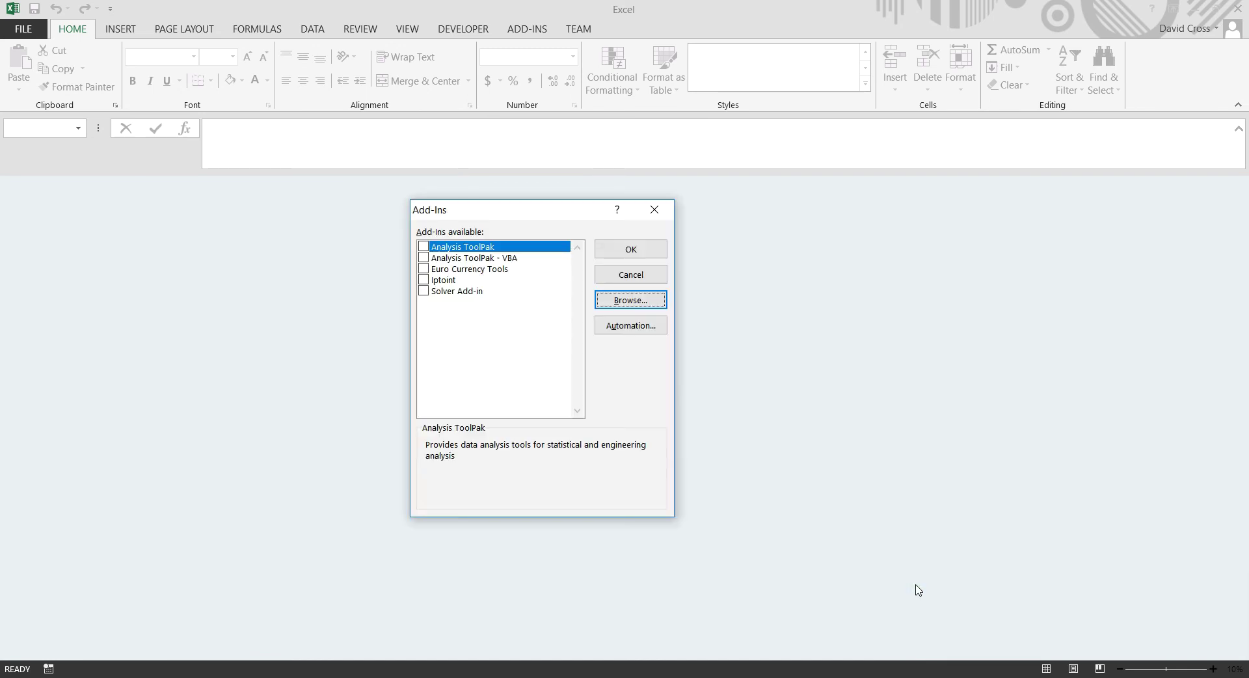
pyautogui.click(572, 389)
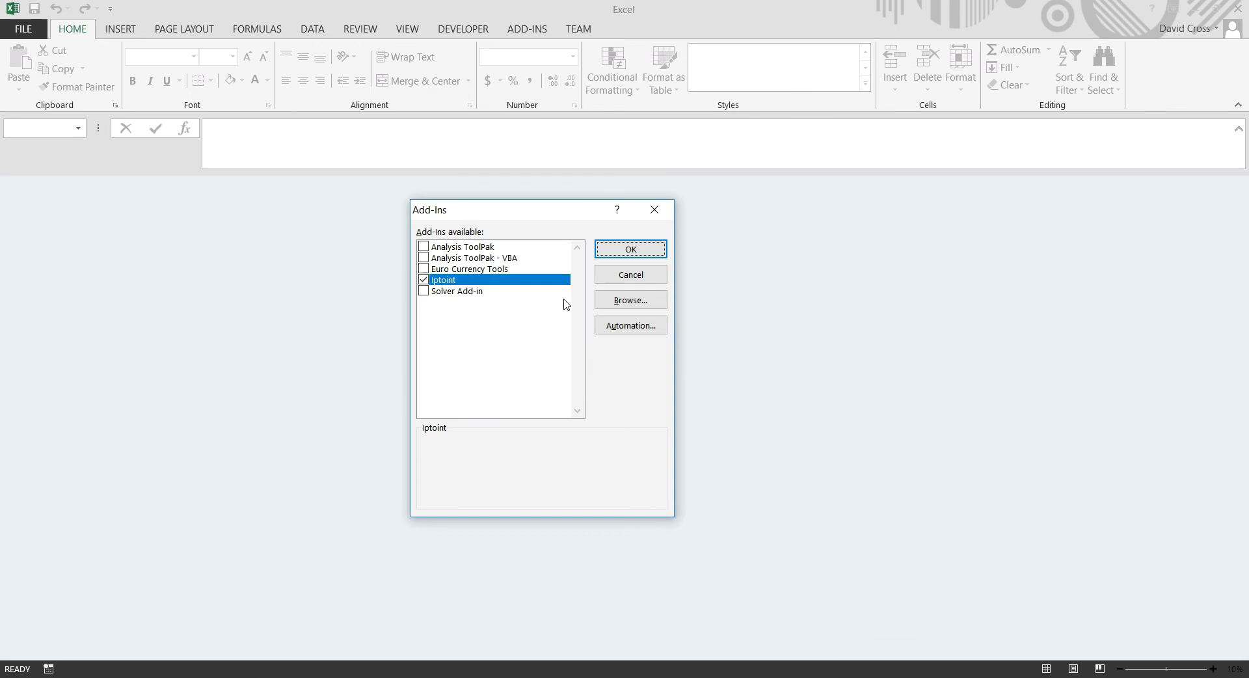
pyautogui.click(658, 247)
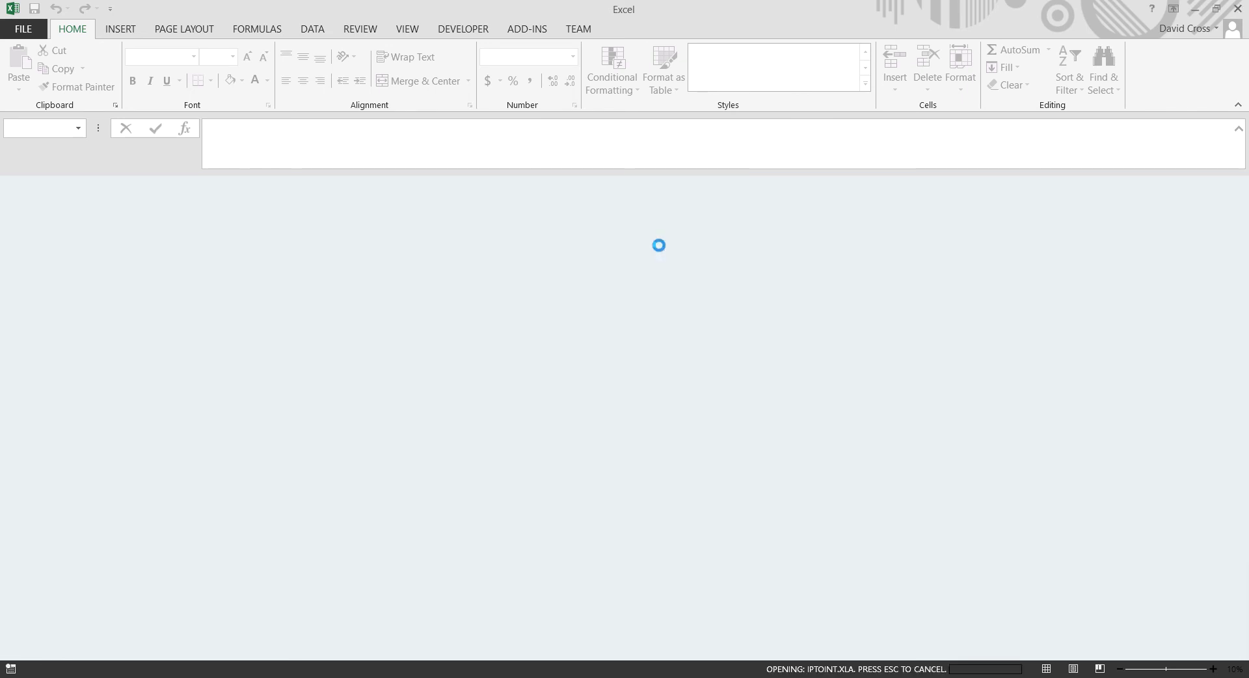
# Step: Create a new blank workbook
pyautogui.click(24, 29)
pyautogui.click(48, 88)
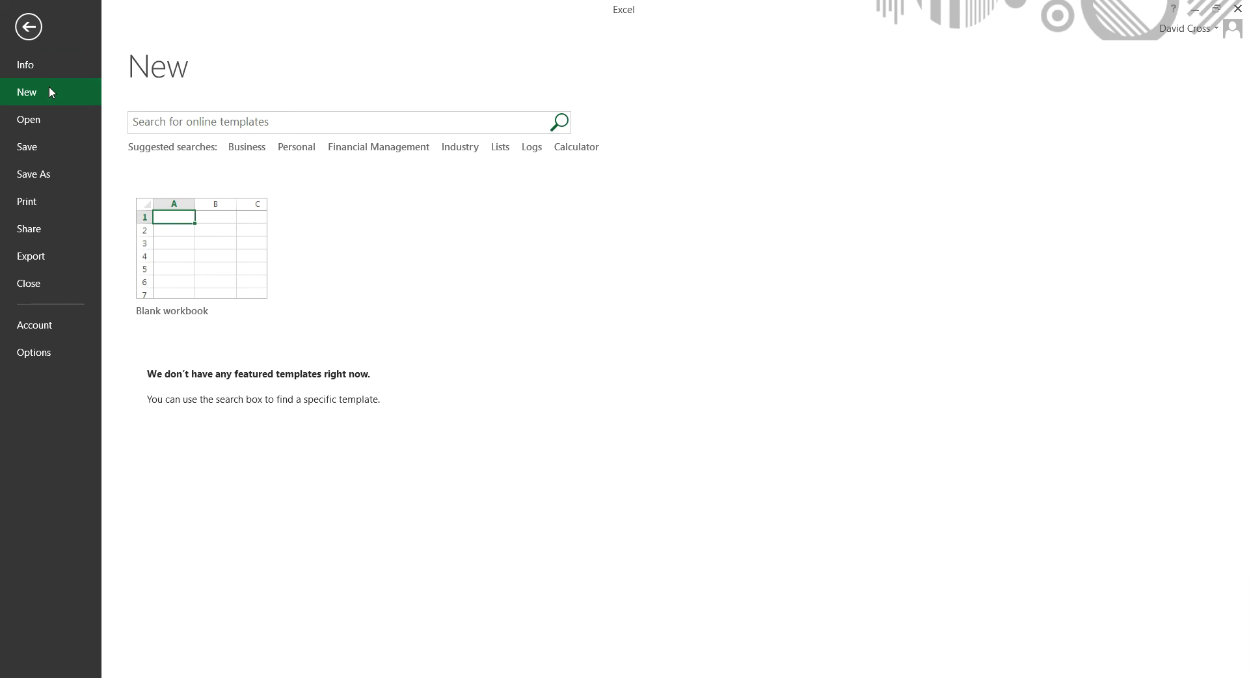
pyautogui.click(254, 251)
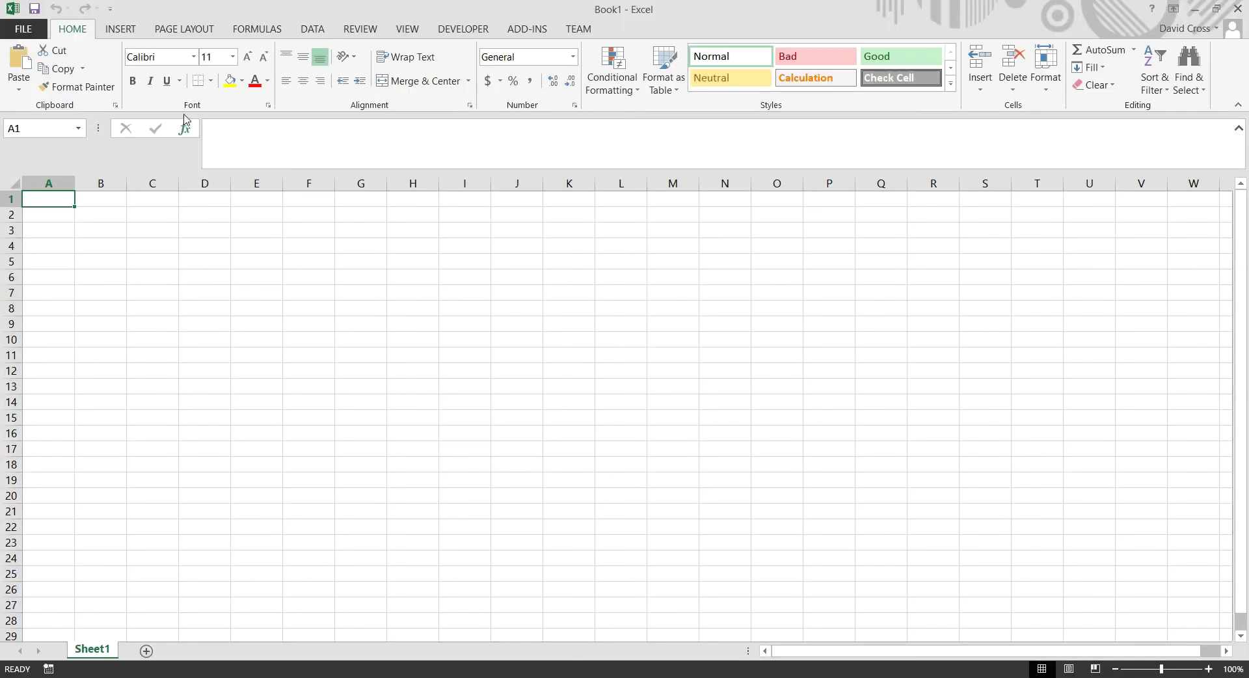
# Step: Check the User Defined function category for IPToInt, then dismiss the function picker without inserting anything
pyautogui.click(185, 129)
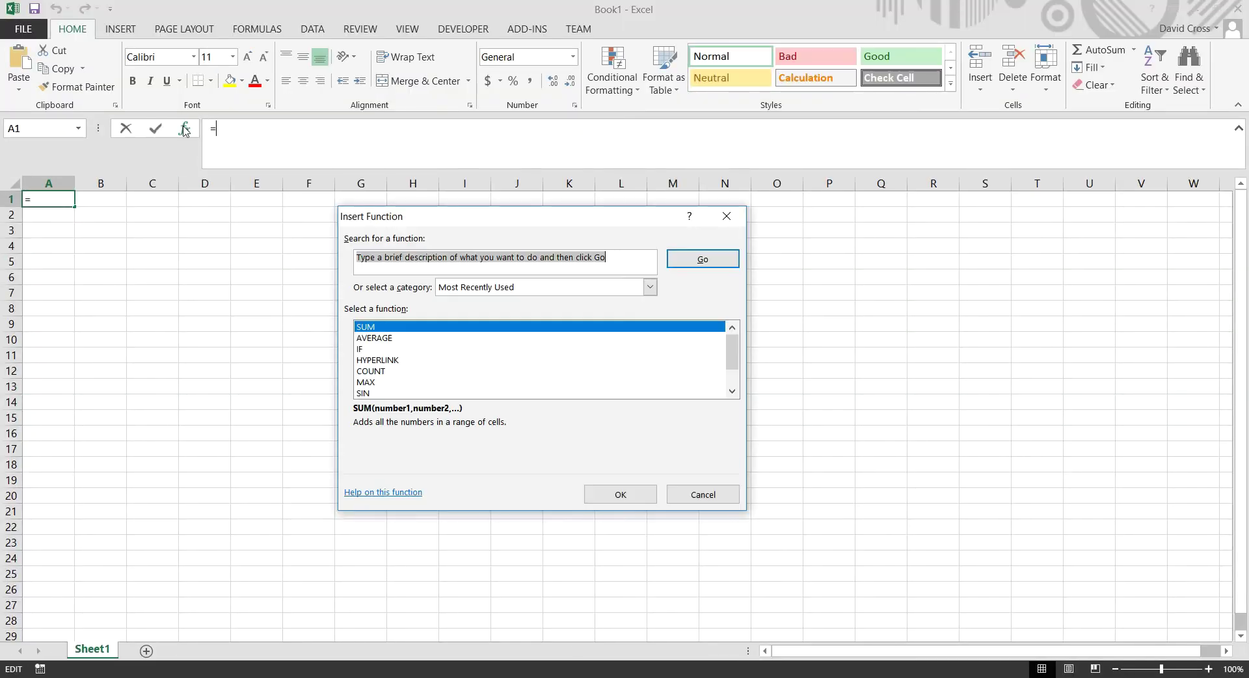
pyautogui.click(530, 289)
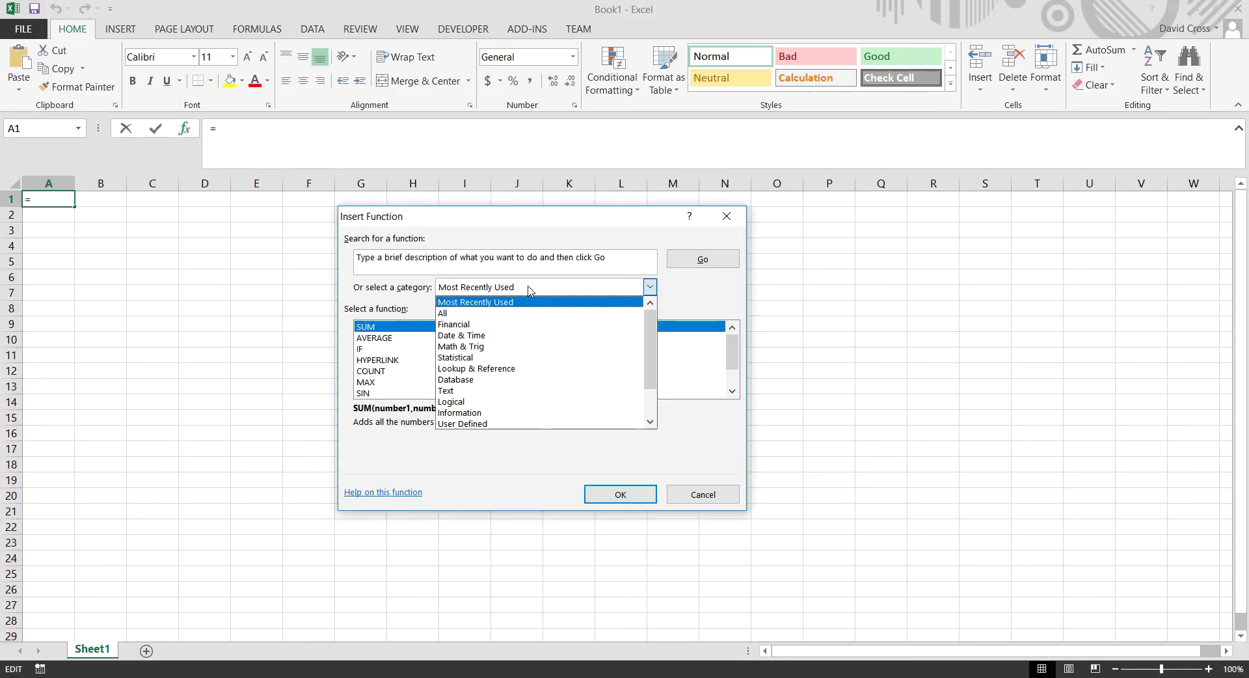
pyautogui.click(563, 424)
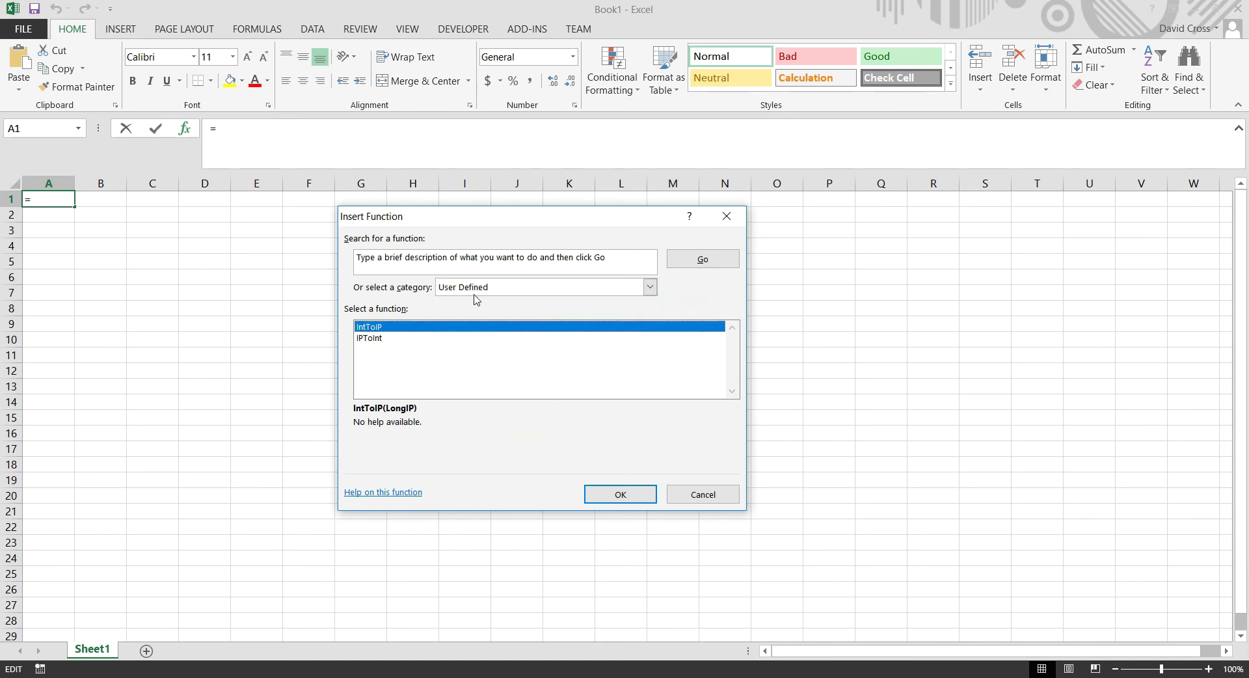
pyautogui.click(370, 338)
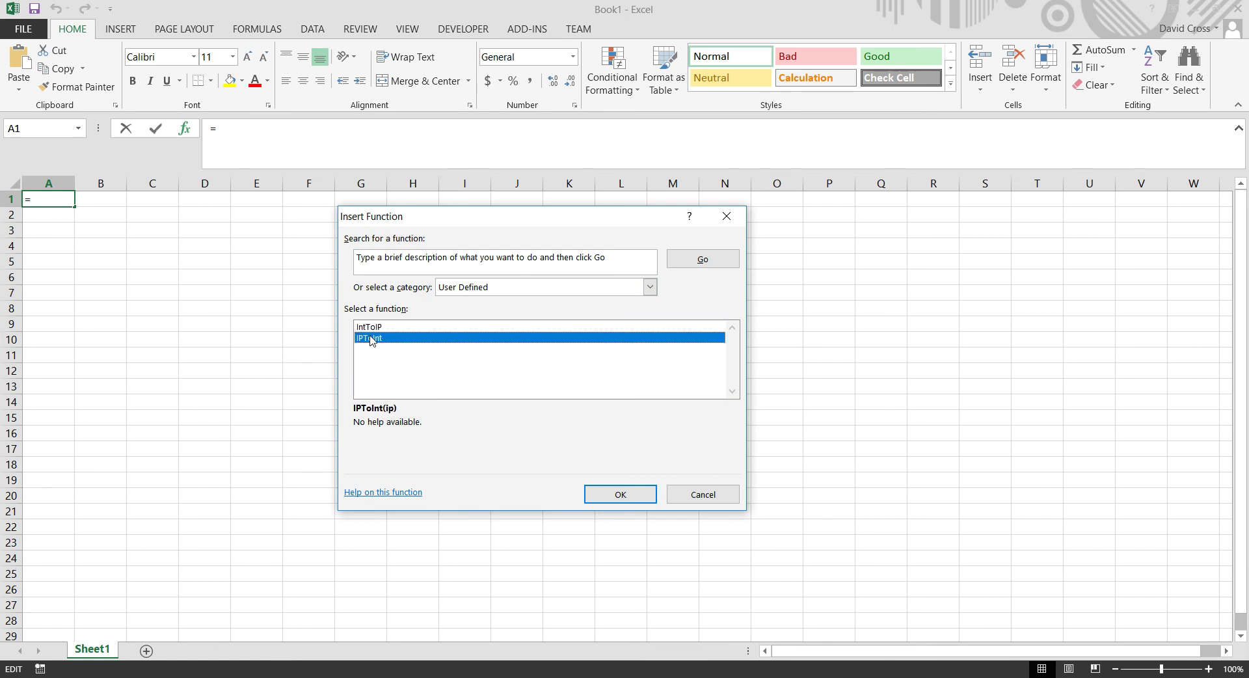
pyautogui.click(688, 495)
# Step: Enter the IP address 192.168.1.1 in cell A1
pyautogui.write('192.1')
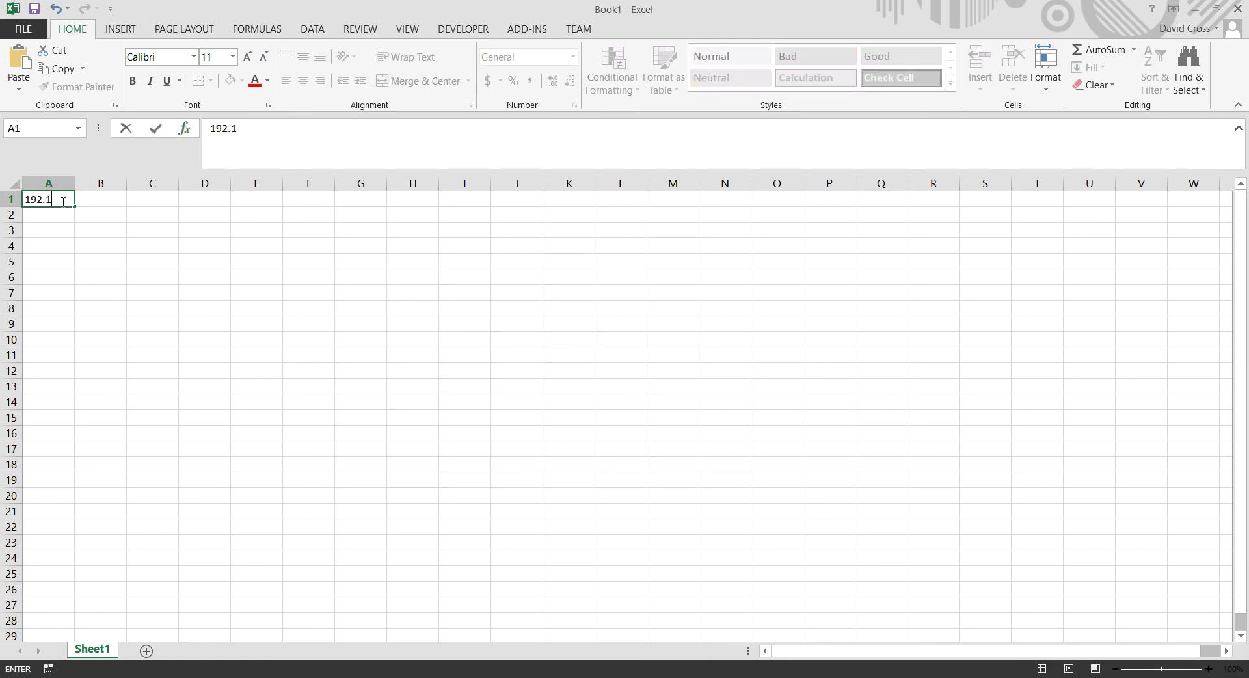
pyautogui.write('68.1.1.')
pyautogui.press('Return')
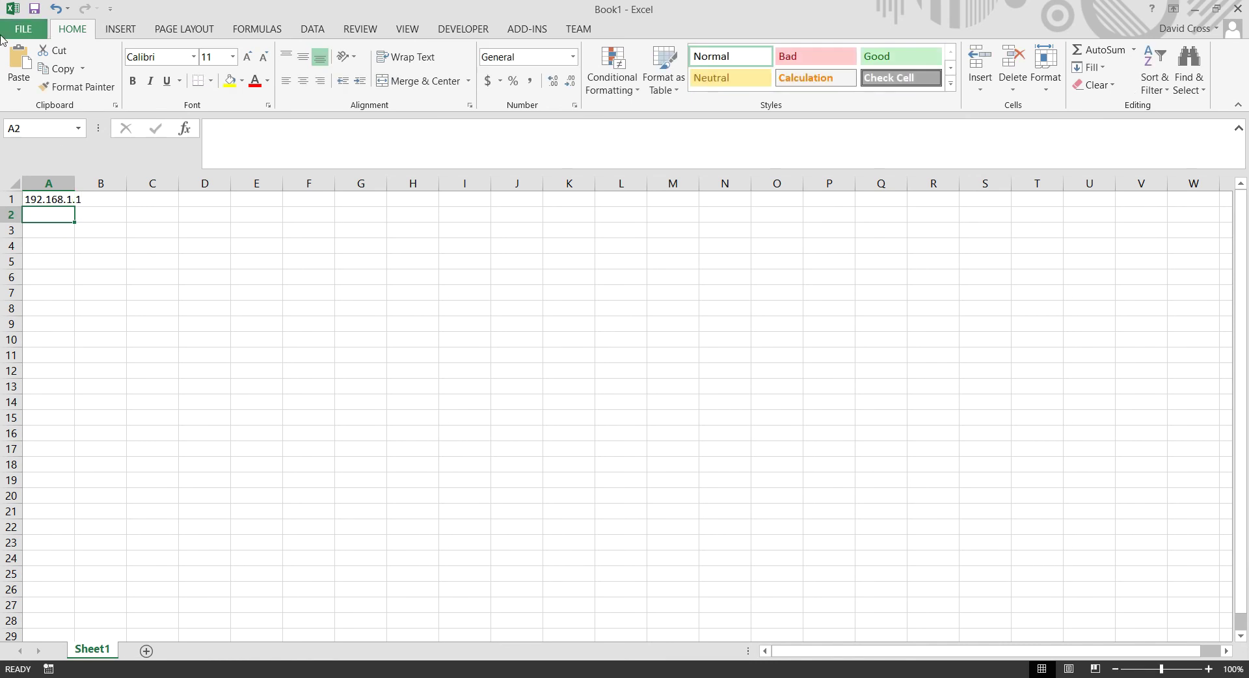
# Step: Insert the user-defined IPToInt function in cell B1 with A1 as its ip argument
pyautogui.click(109, 203)
pyautogui.click(185, 128)
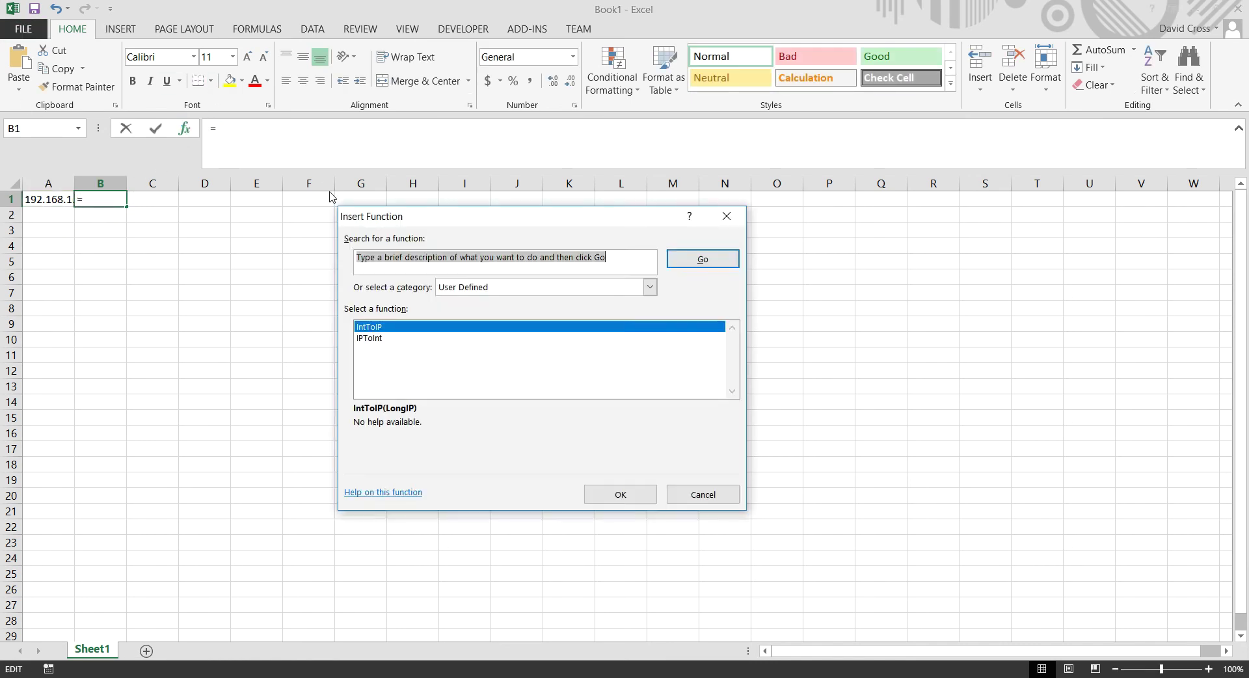
pyautogui.click(377, 339)
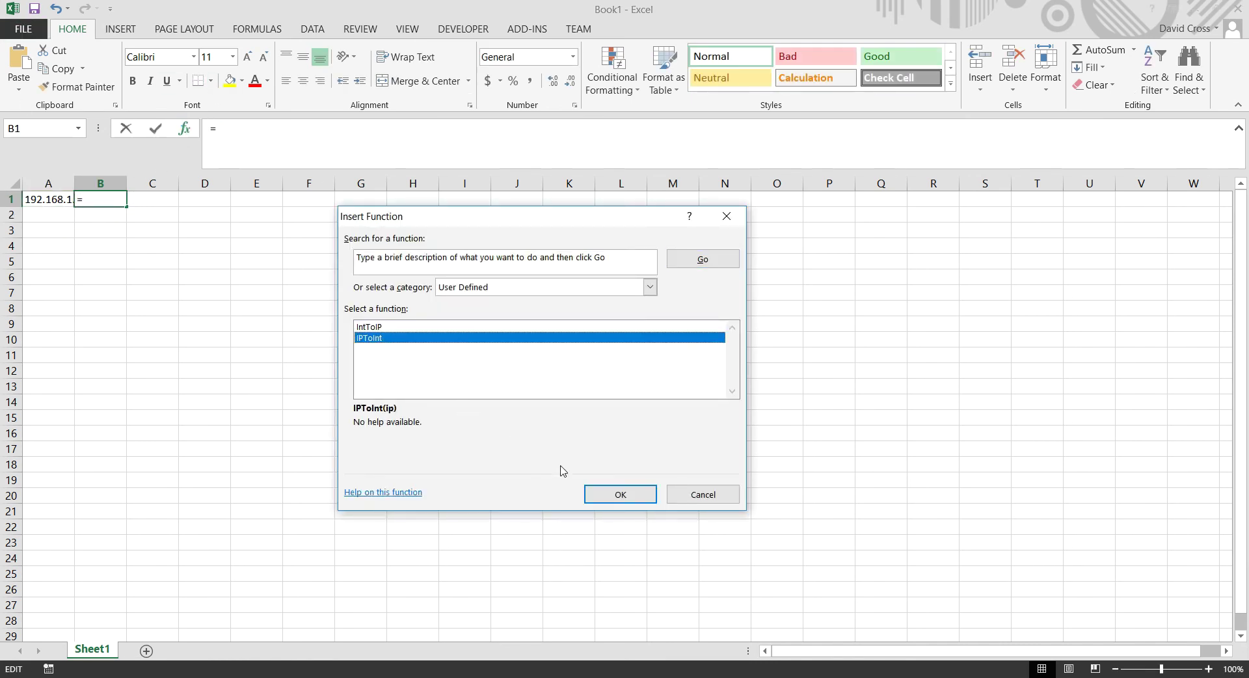
pyautogui.click(614, 495)
pyautogui.click(50, 197)
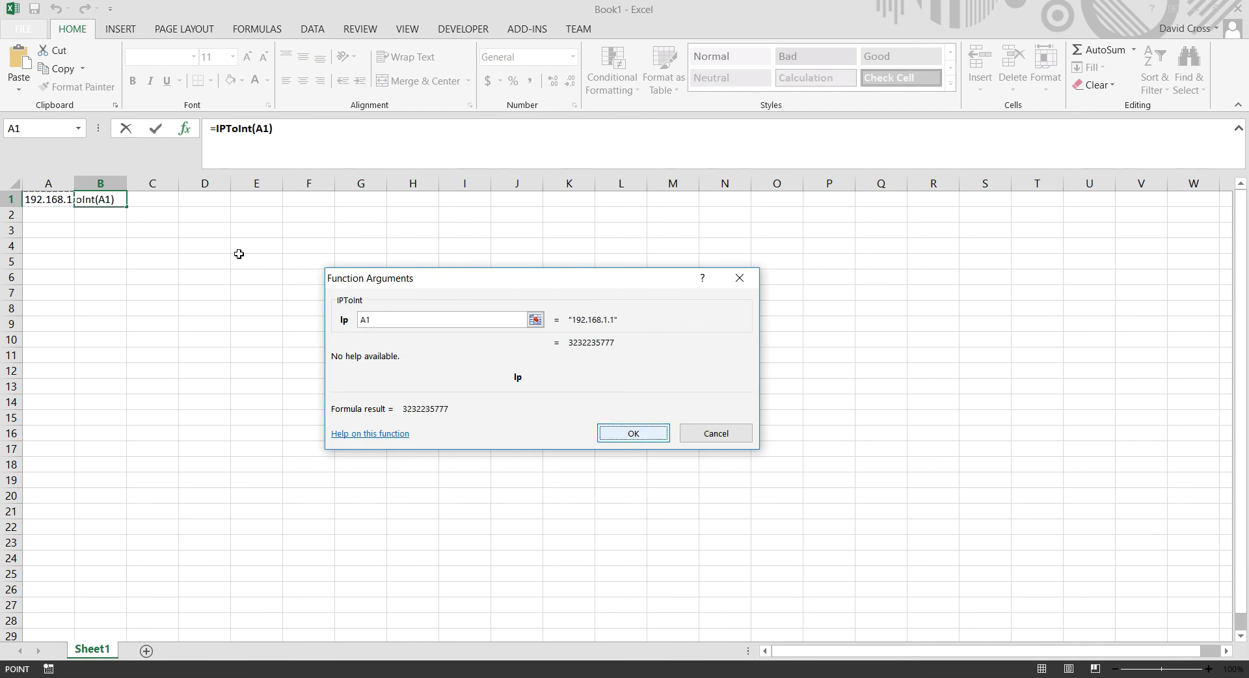
pyautogui.press('Return')
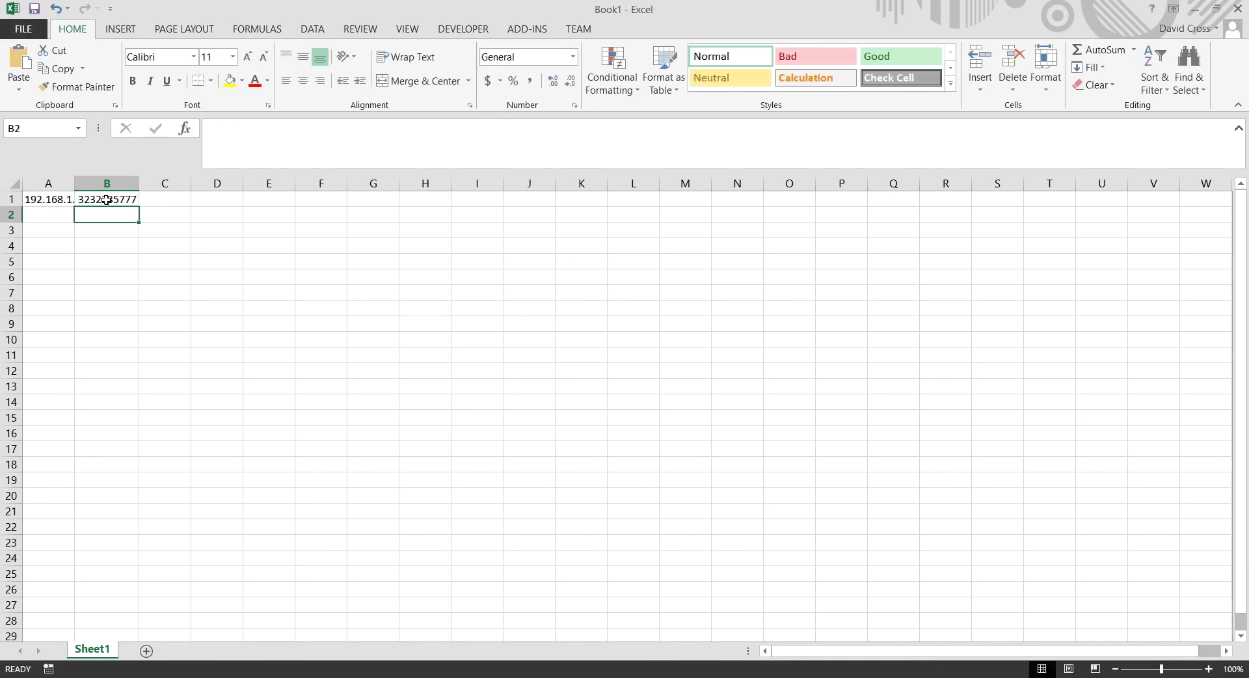
# Step: Copy the IPToInt formula from B1 into cells B2 through B24
pyautogui.hotkey('ctrl', 'c')
pyautogui.press('Down')
pyautogui.hotkey('shift', 'Down')
pyautogui.hotkey('shift', 'Down')
pyautogui.hotkey('shift', 'Down')
pyautogui.hotkey('shift', 'Down')
pyautogui.hotkey('shift', 'Down')
pyautogui.hotkey('shift', 'Down')
pyautogui.hotkey('shift', 'Down')
pyautogui.hotkey('shift', 'Down')
pyautogui.hotkey('shift', 'Down')
pyautogui.hotkey('shift', 'Down')
pyautogui.hotkey('shift', 'Down')
pyautogui.hotkey('shift', 'Down')
pyautogui.hotkey('shift', 'Down')
pyautogui.hotkey('shift', 'Down')
pyautogui.hotkey('shift', 'Down')
pyautogui.hotkey('shift', 'Down')
pyautogui.hotkey('shift', 'Down')
pyautogui.hotkey('shift', 'Down')
pyautogui.hotkey('shift', 'Down')
pyautogui.hotkey('shift', 'Down')
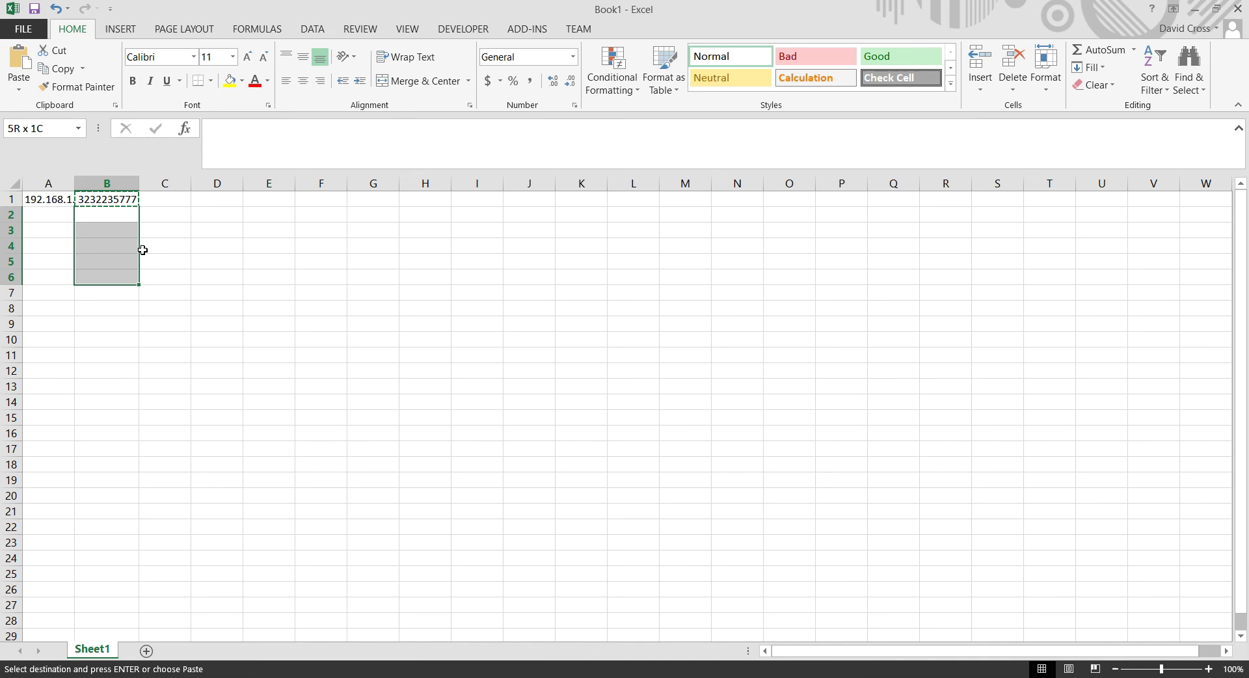
pyautogui.hotkey('ctrl', 'v')
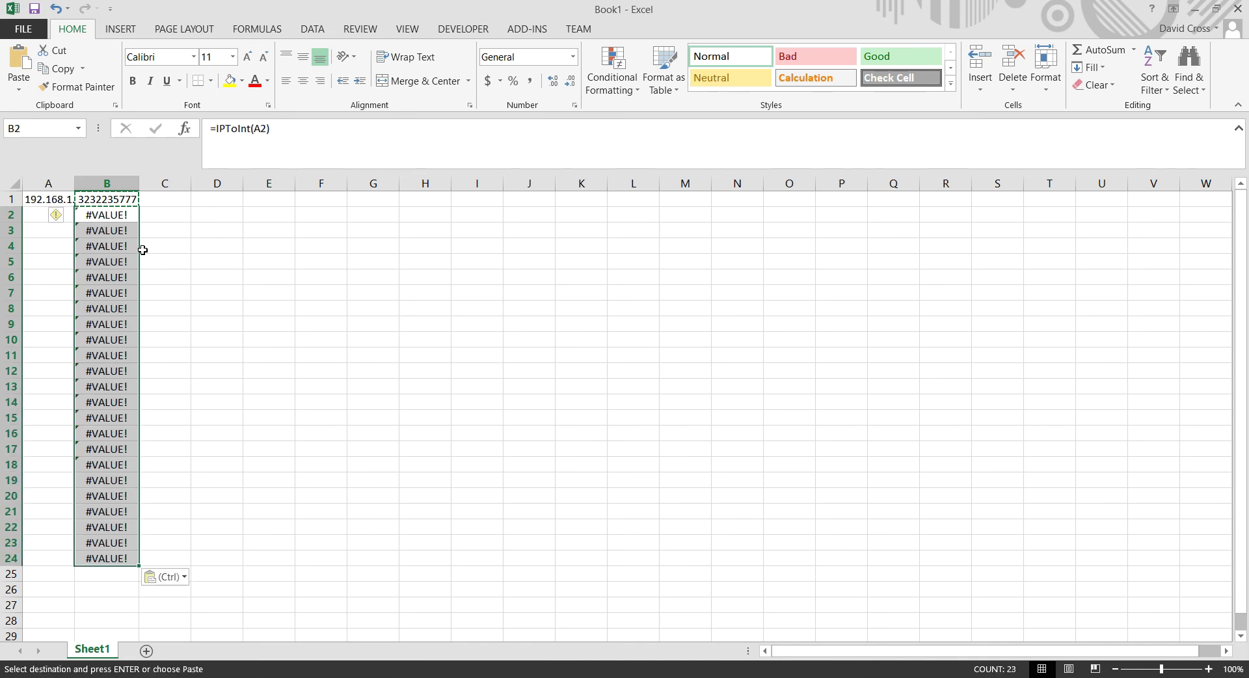
# Step: Fill the IP address series from A1 down through A24
pyautogui.click(156, 245)
pyautogui.click(141, 215)
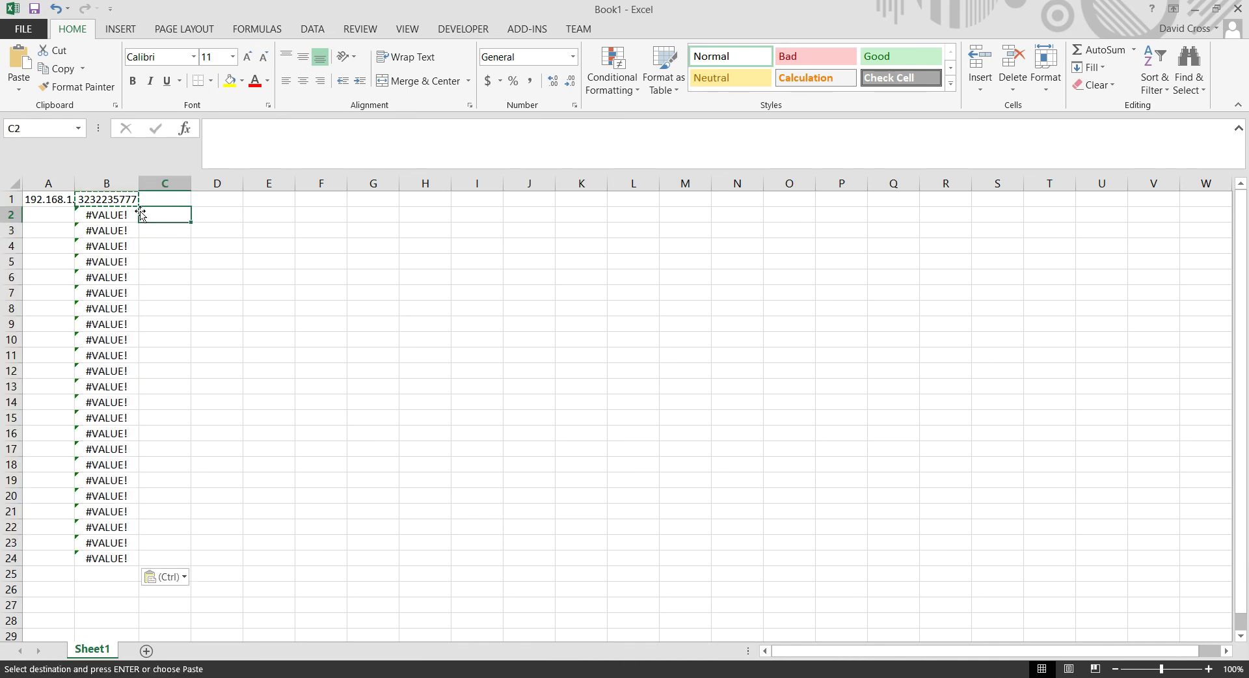
pyautogui.click(31, 216)
pyautogui.click(72, 204)
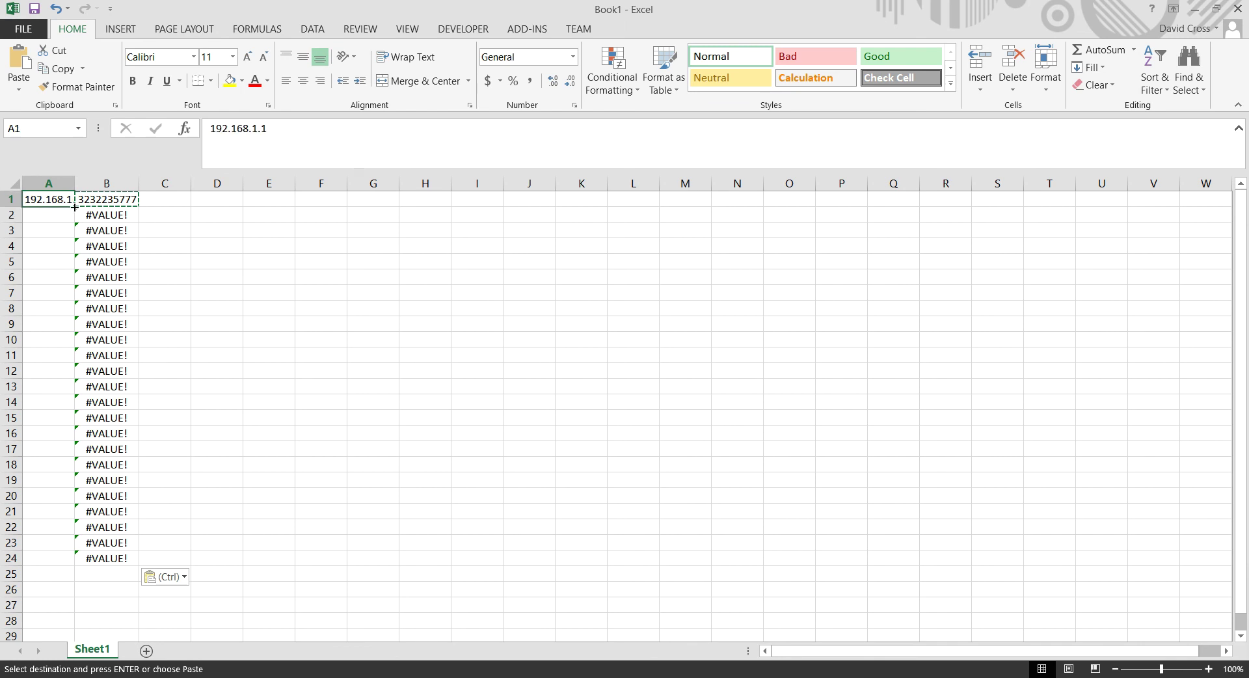
pyautogui.moveTo(75, 207); pyautogui.dragTo(76, 564)
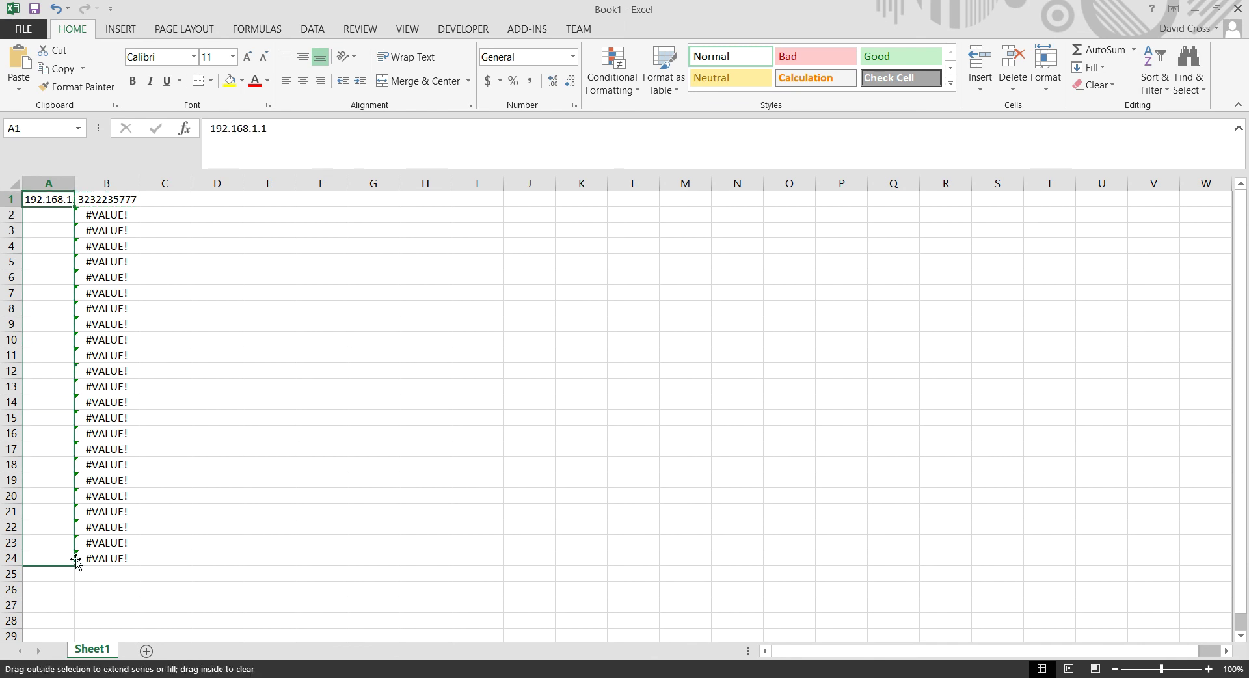
pyautogui.click(178, 234)
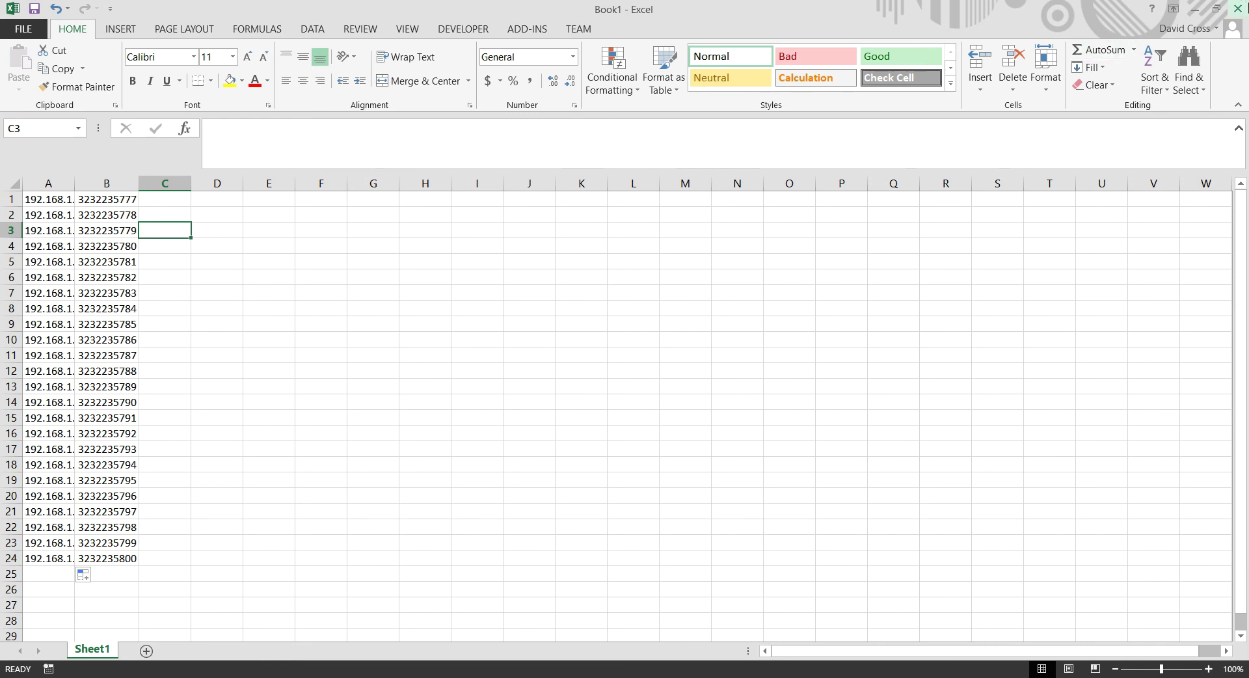
# Step: Minimize Excel and review the iptoint.txt source page and its web address in the browser
pyautogui.click(1197, 8)
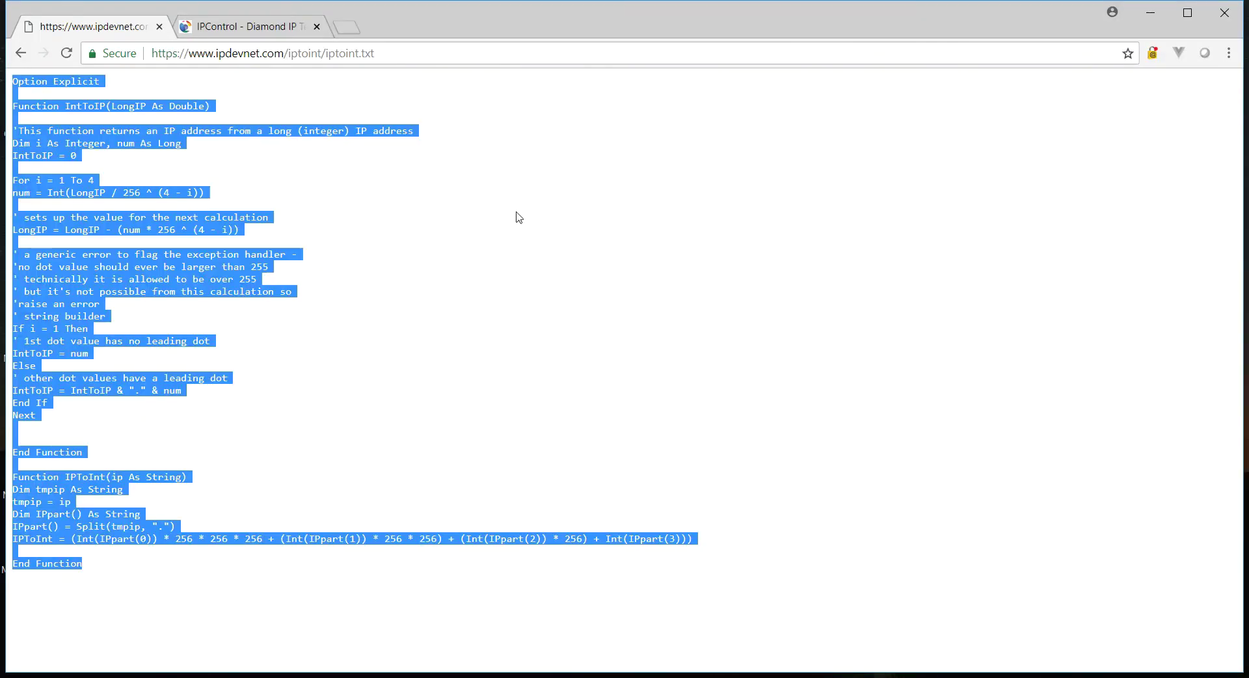
pyautogui.click(445, 258)
pyautogui.click(409, 54)
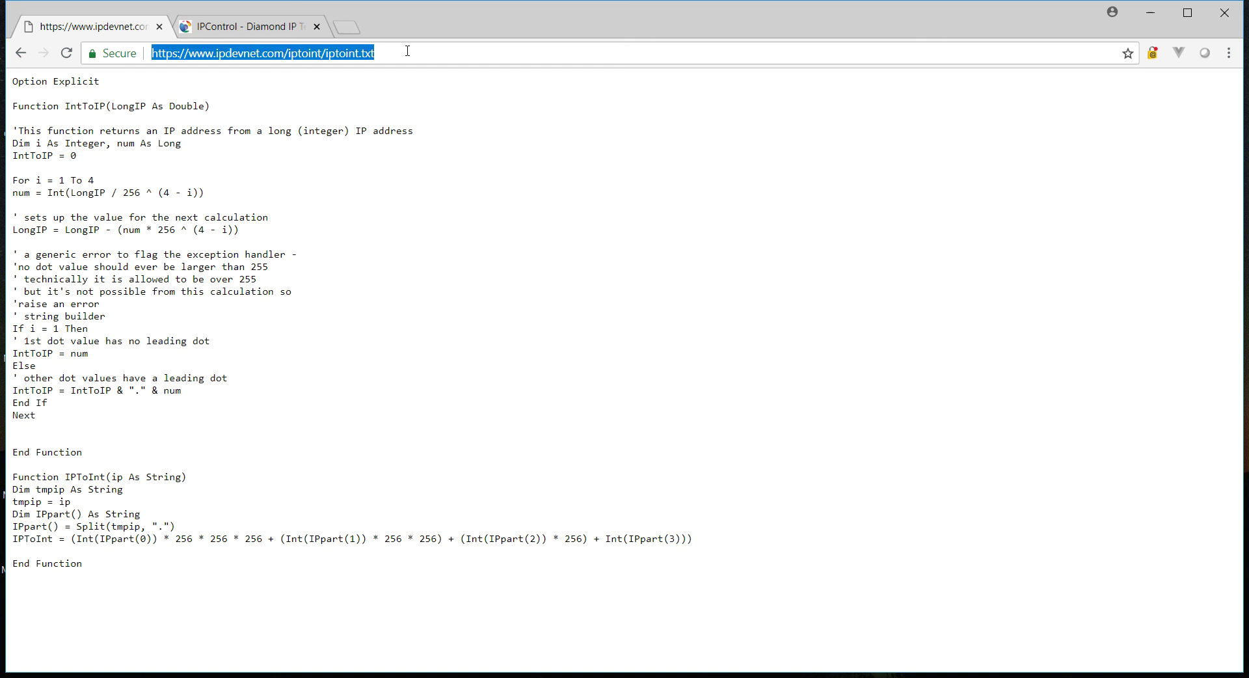
pyautogui.click(420, 53)
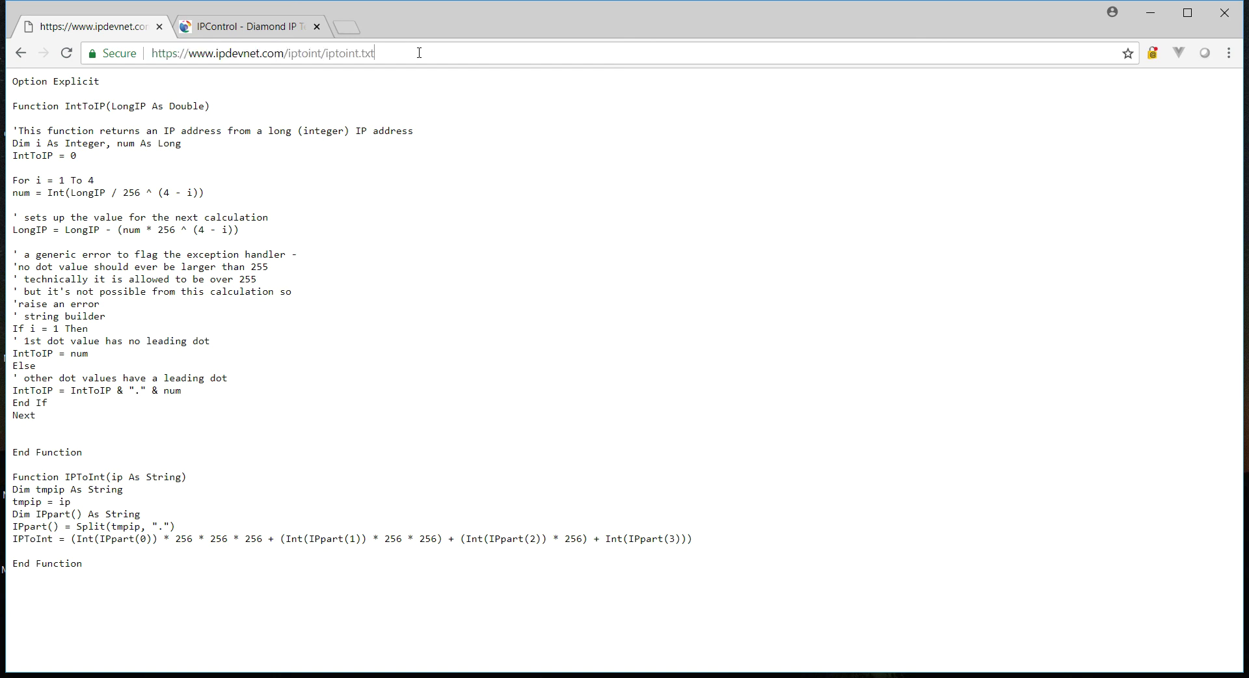